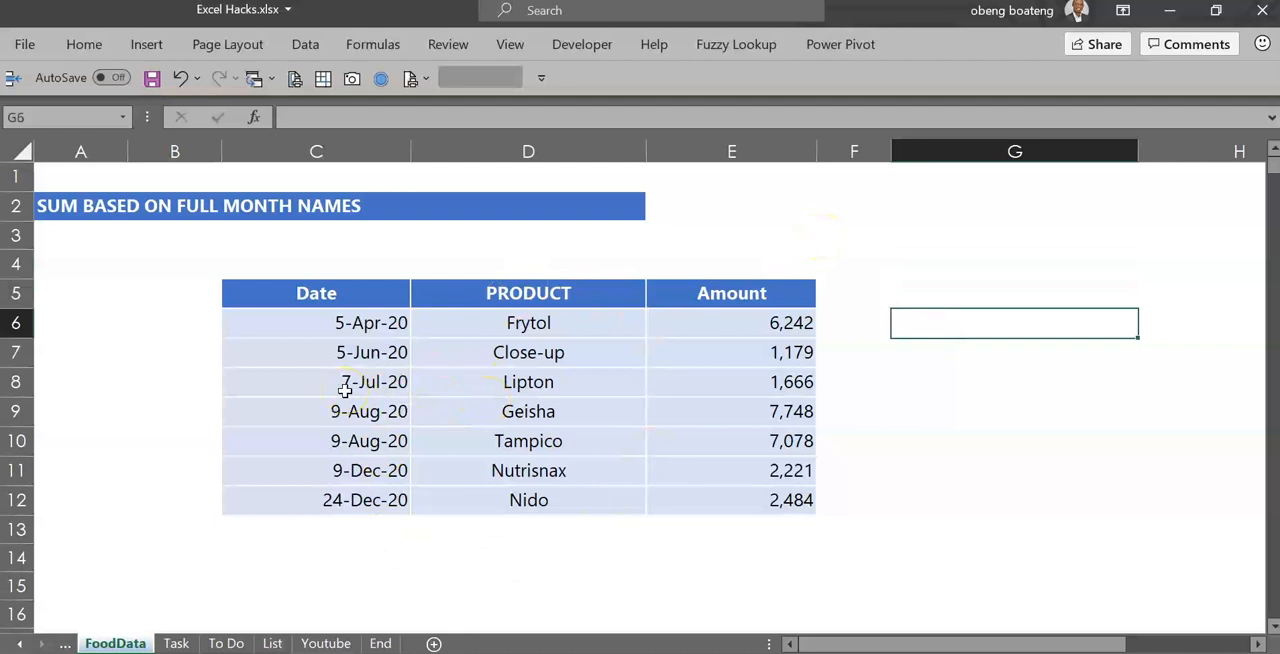
Create a PivotTable from the Date, PRODUCT and Amount table (C5:E12), placed on the existing worksheet at FoodData!G5
left_click(335, 310)
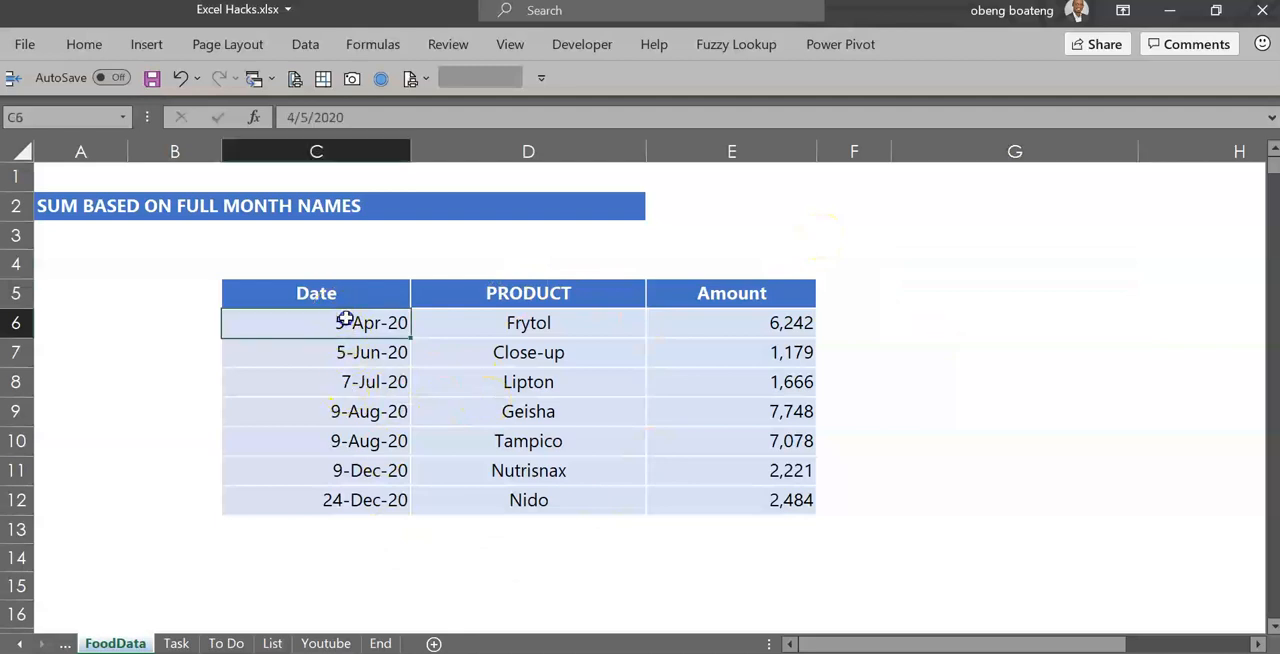
left_click_drag(343, 289, 749, 492)
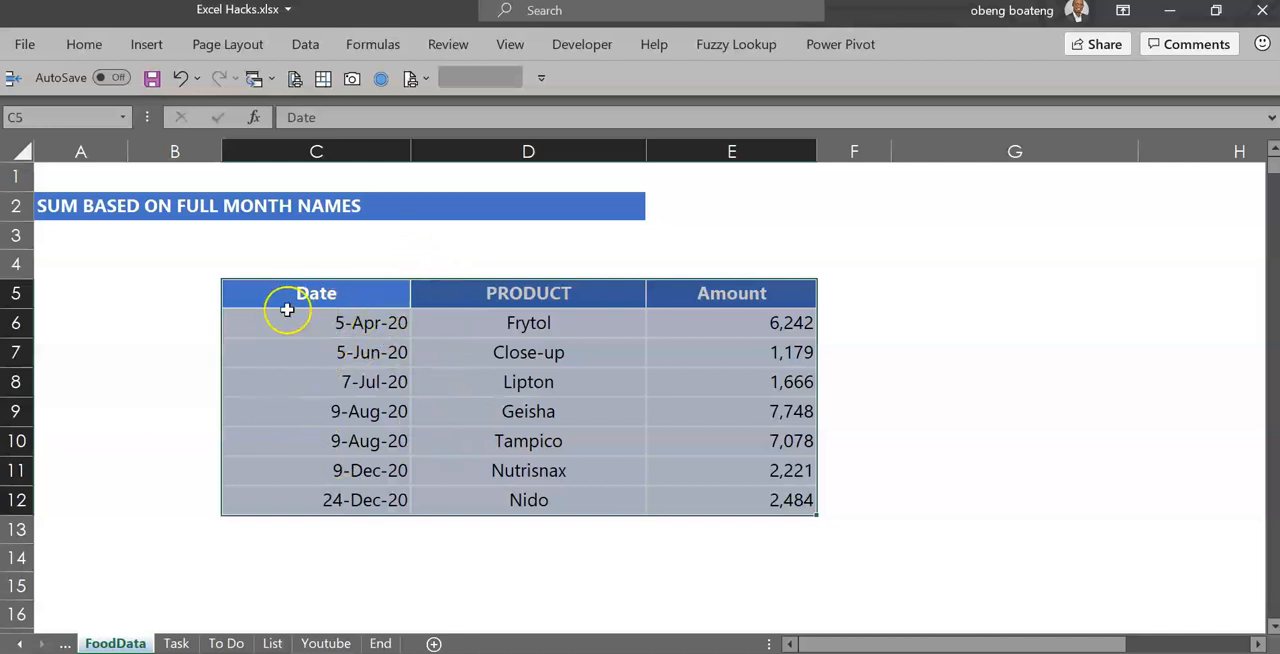
left_click(165, 50)
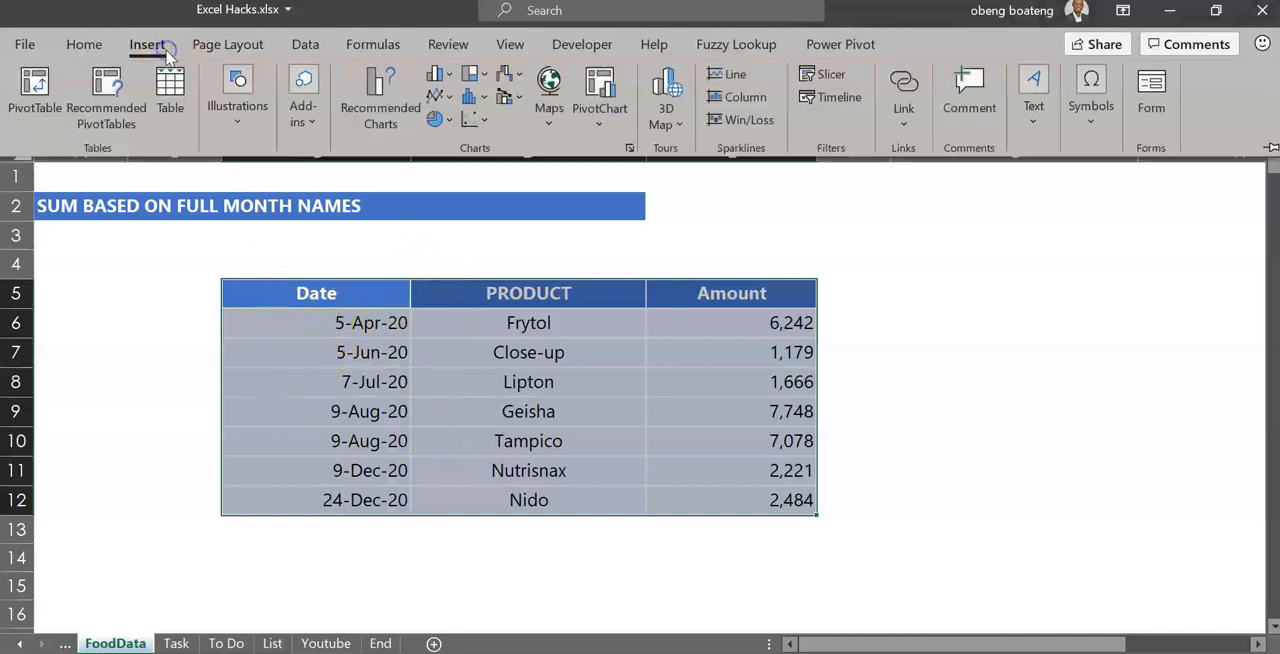
left_click(38, 90)
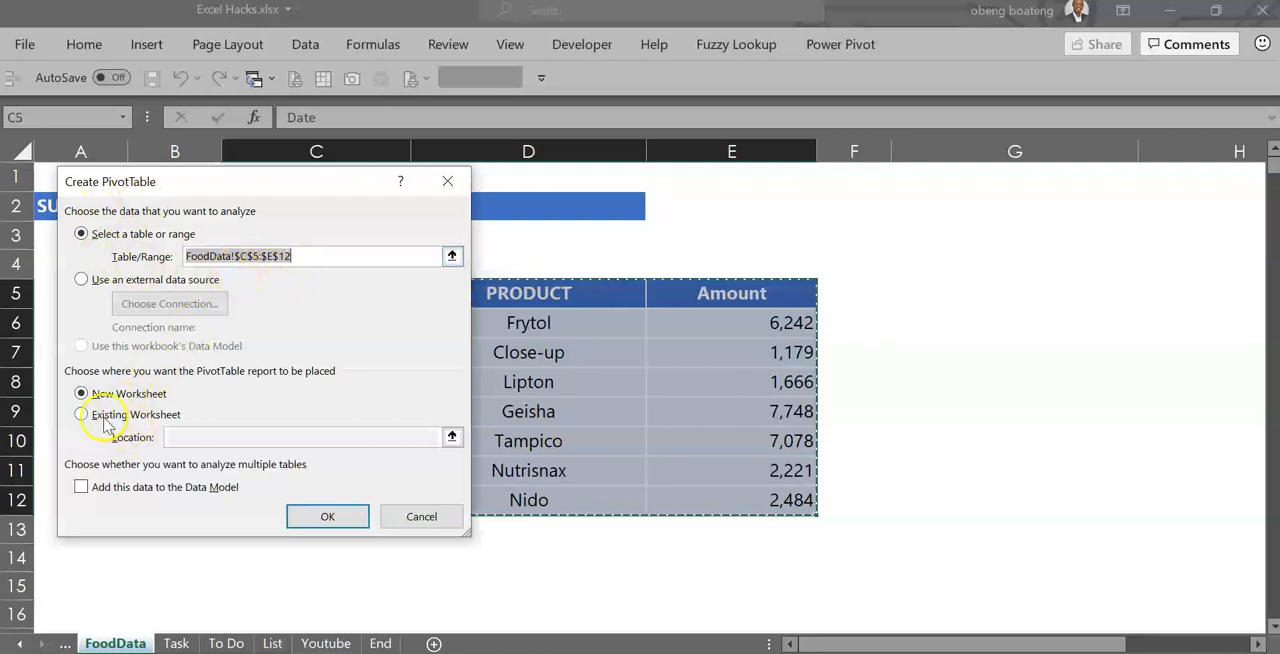
left_click(82, 415)
left_click(452, 437)
left_click(1008, 300)
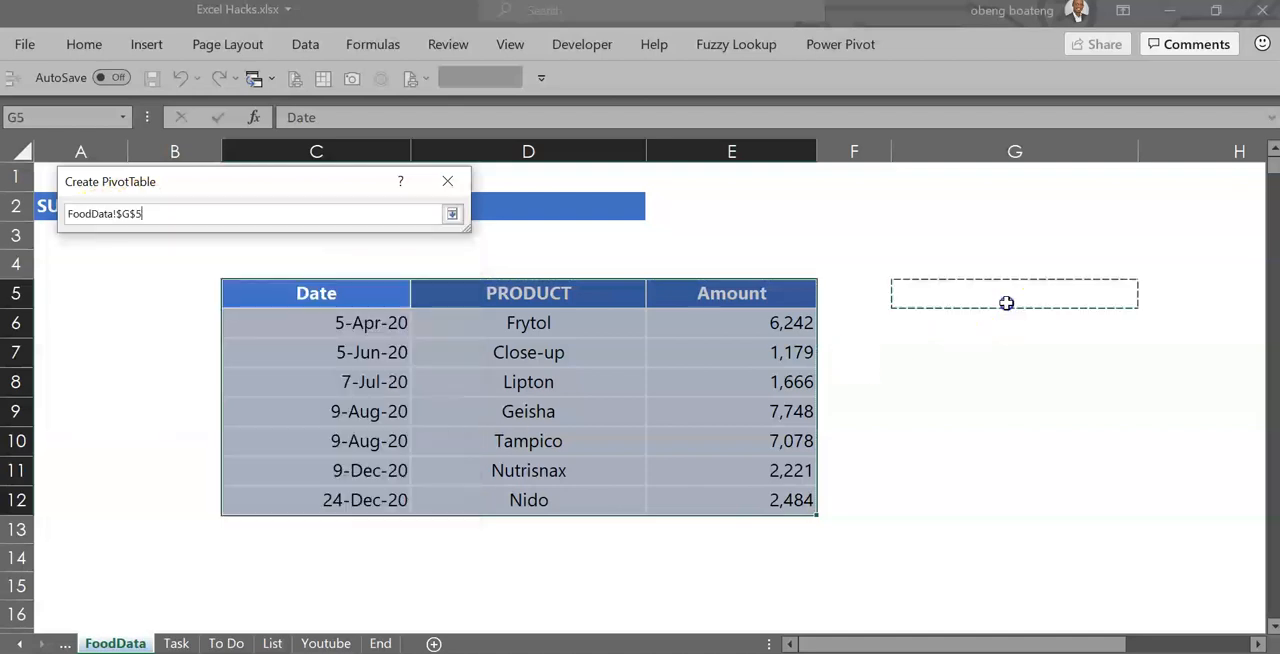
left_click(452, 213)
left_click(337, 517)
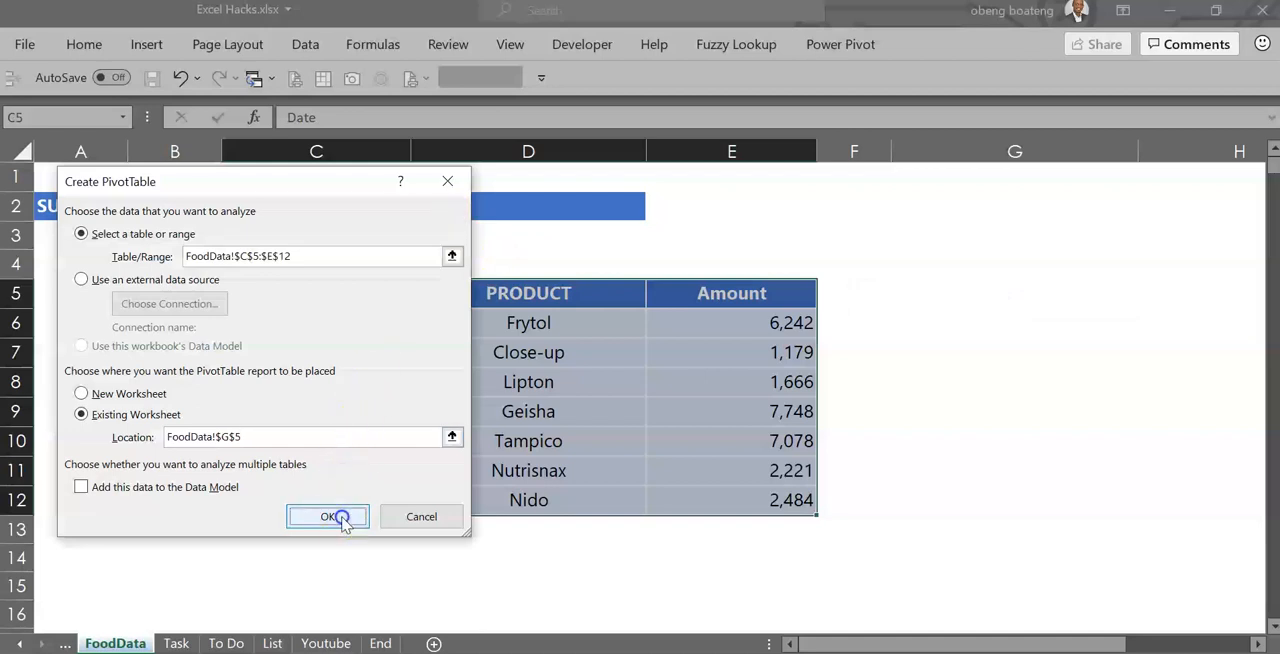
Put Date in the PivotTable's rows and Amount in its values as a sum, then close the field list
left_click(906, 644)
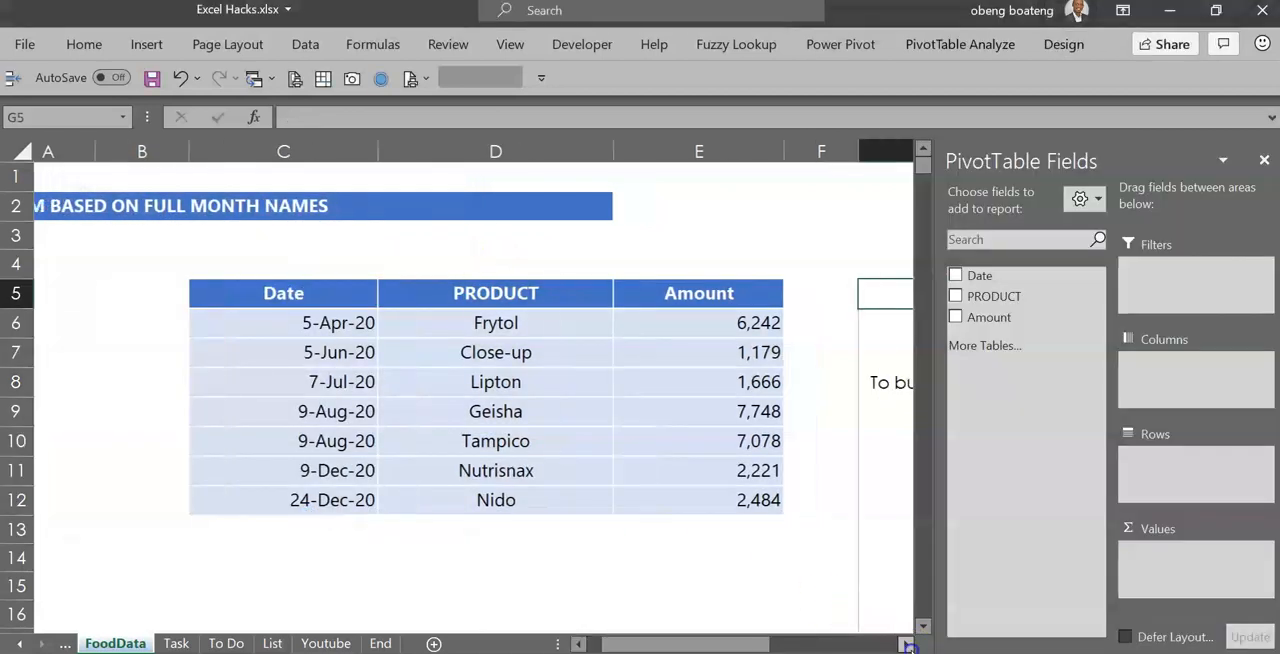
left_click_drag(808, 646, 748, 646)
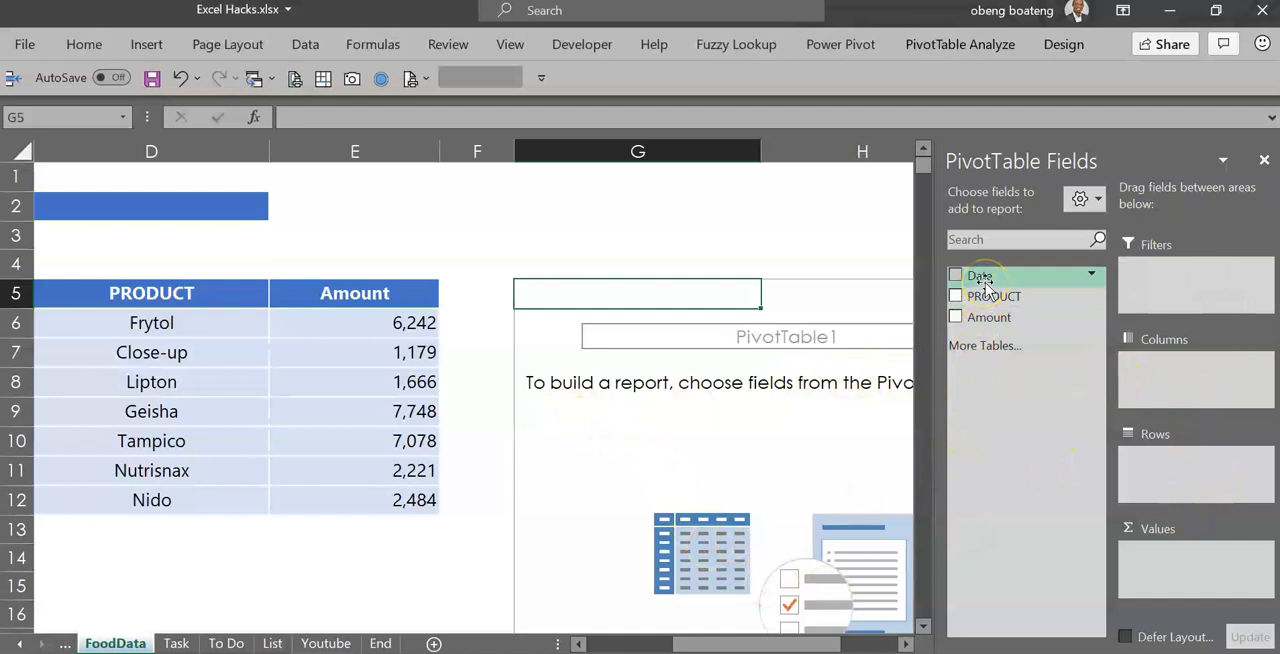
left_click_drag(981, 282, 1145, 480)
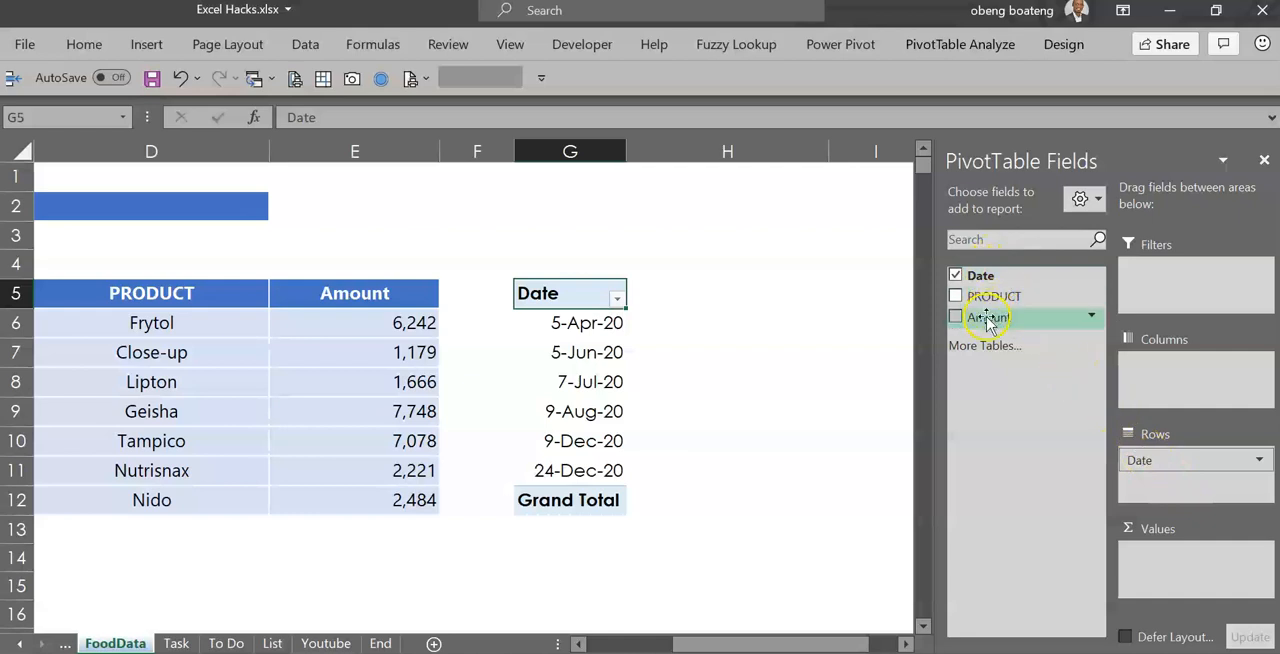
left_click_drag(987, 318, 1160, 565)
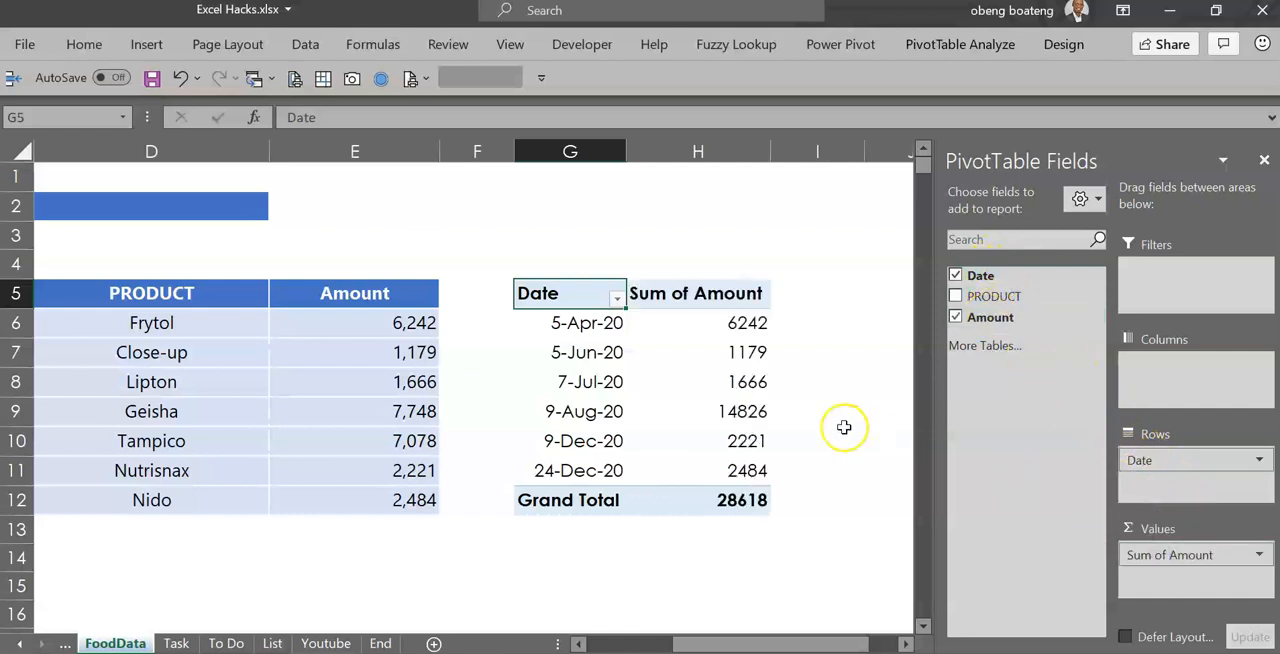
left_click(1263, 163)
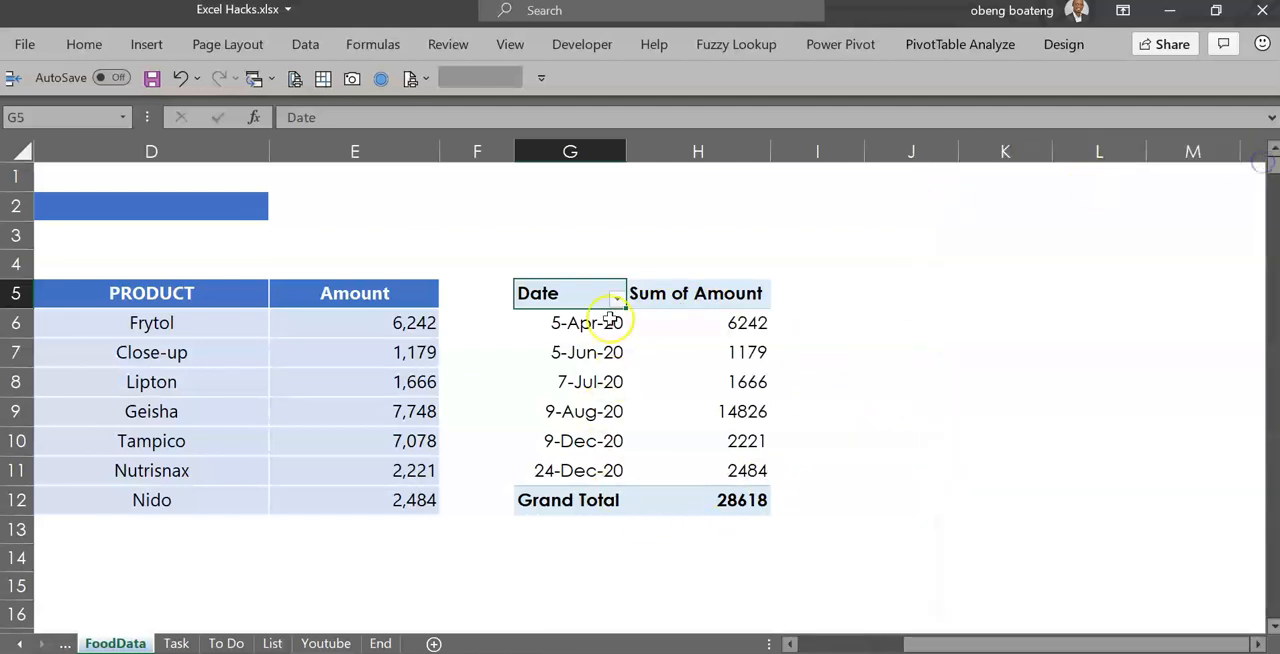
Compare the pivot table's 9-Aug-20 entry with the two 9-Aug-20 rows and their amounts in the source table
left_click(456, 379)
key("Left")
key("Left")
key("Left")
key("Left")
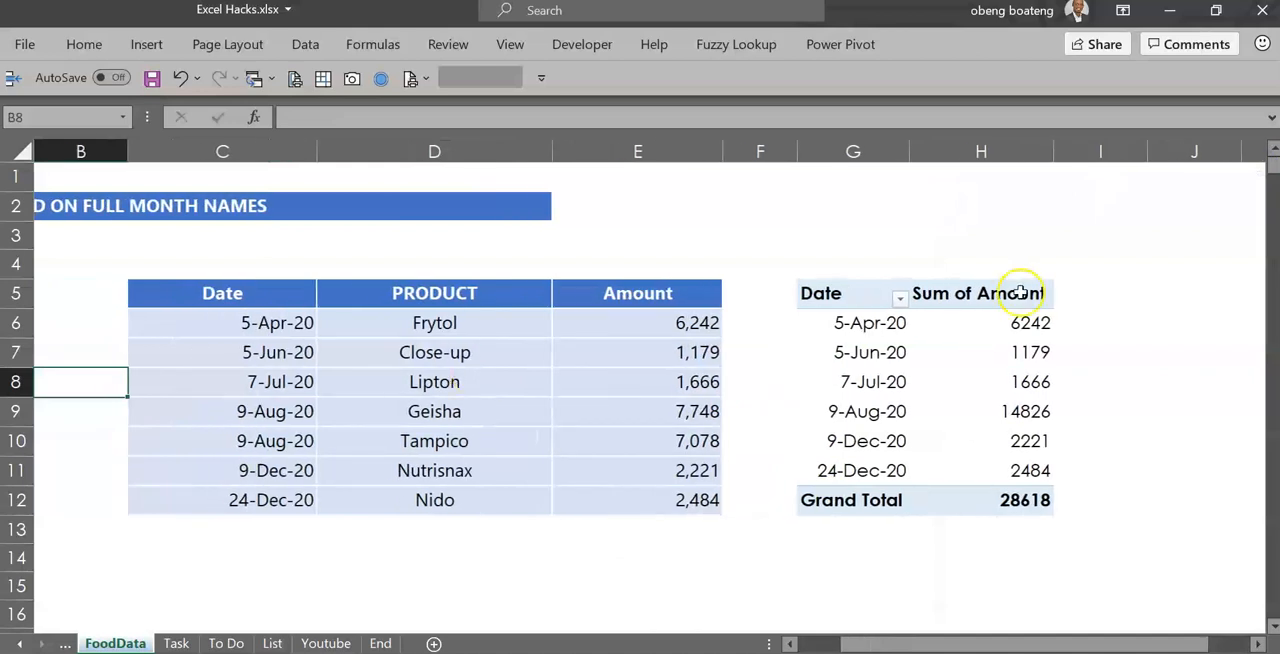
left_click(887, 410)
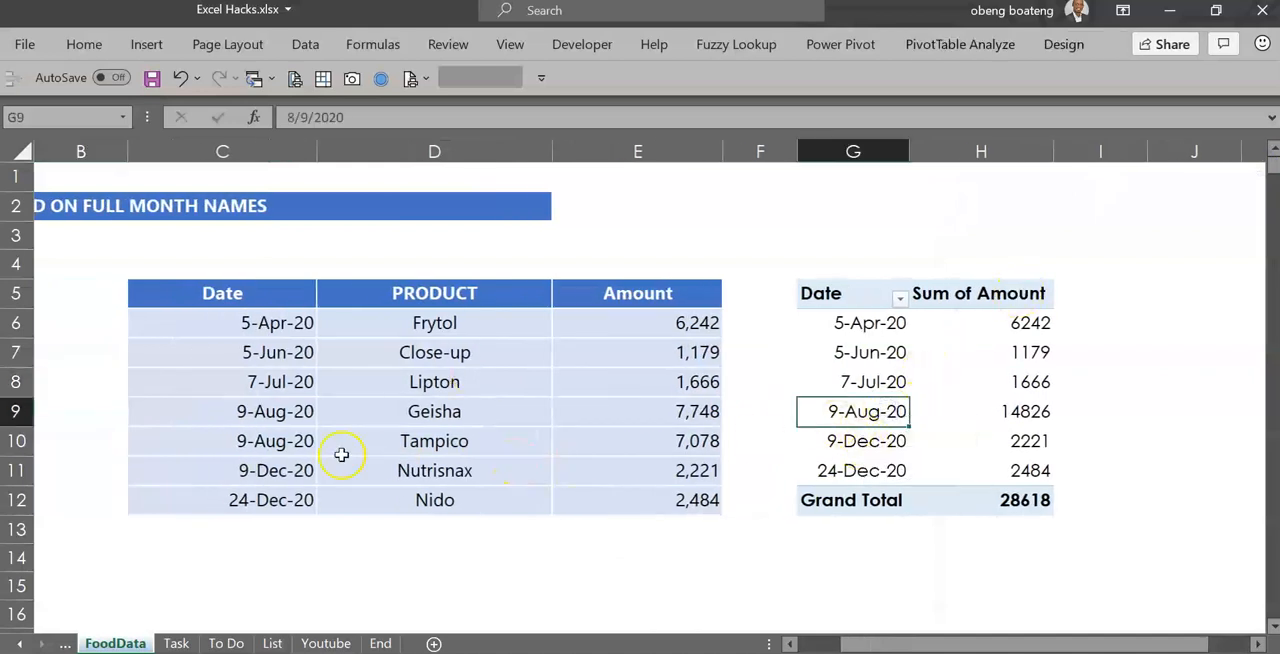
left_click(279, 421)
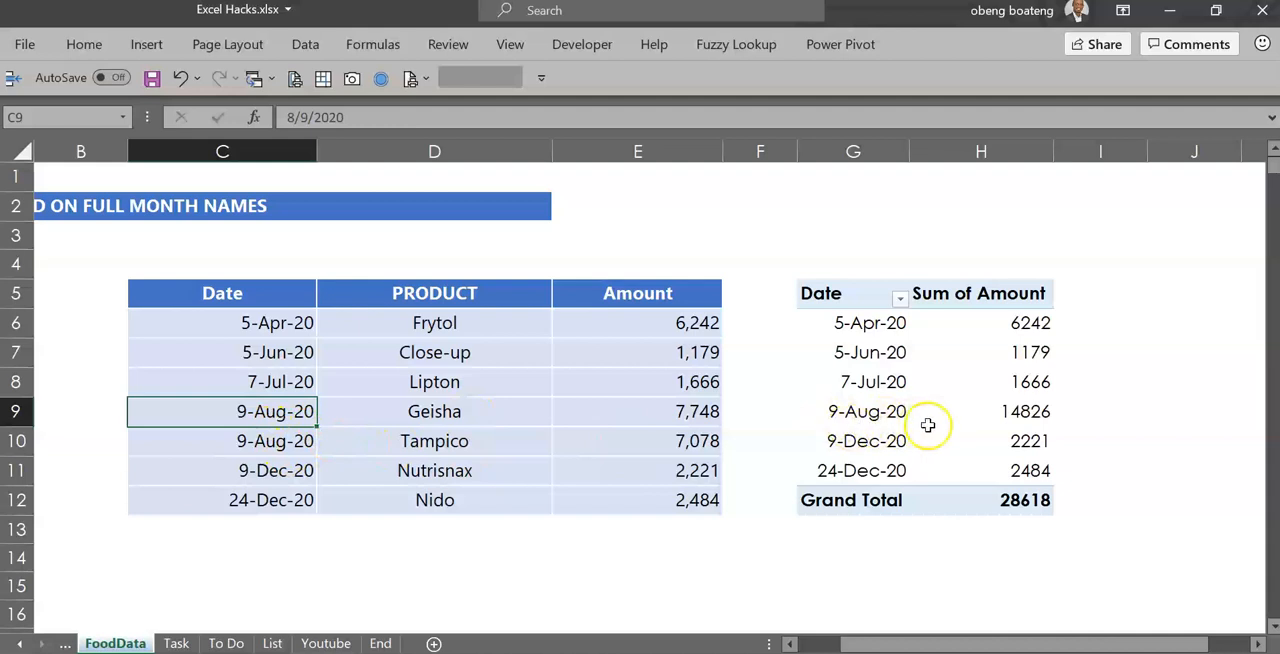
left_click_drag(680, 414, 681, 438)
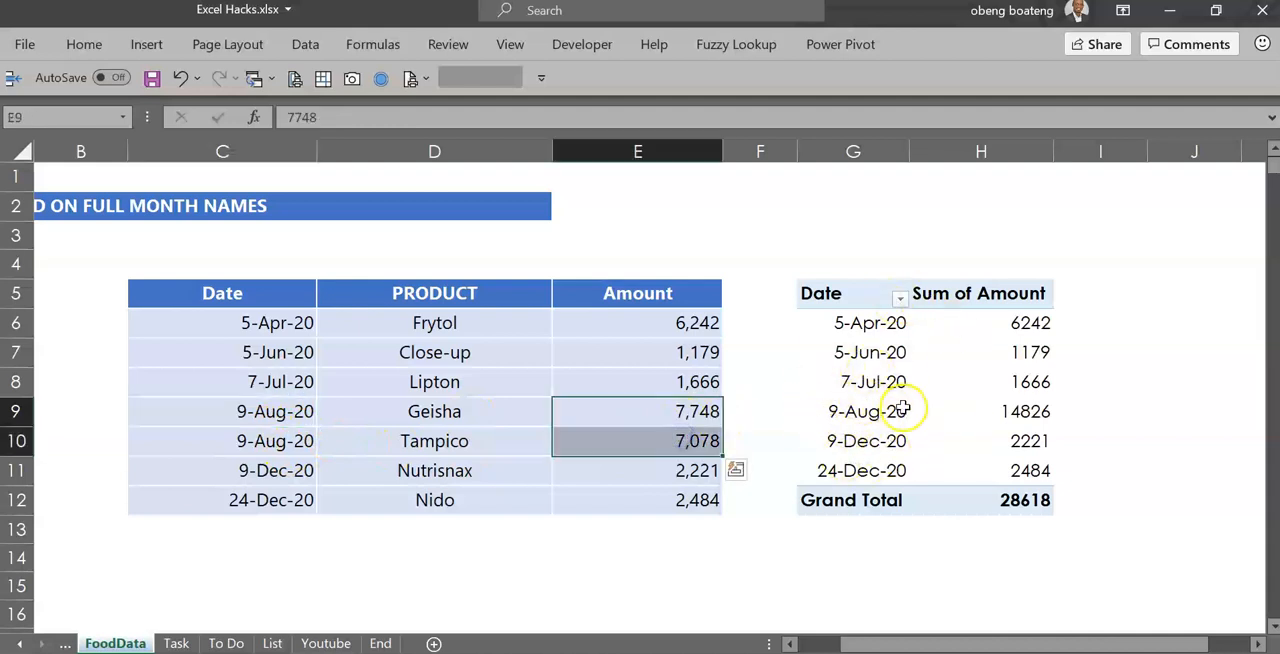
left_click(880, 411)
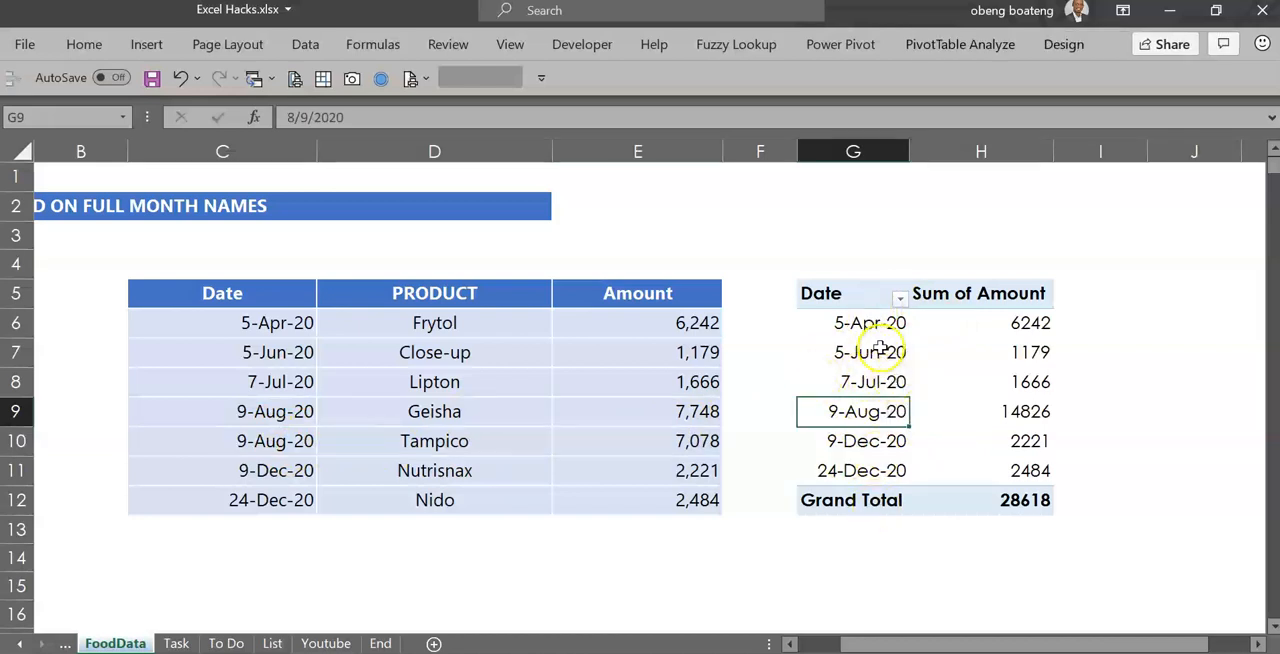
Group the pivot table's dates by Months
left_click(857, 323)
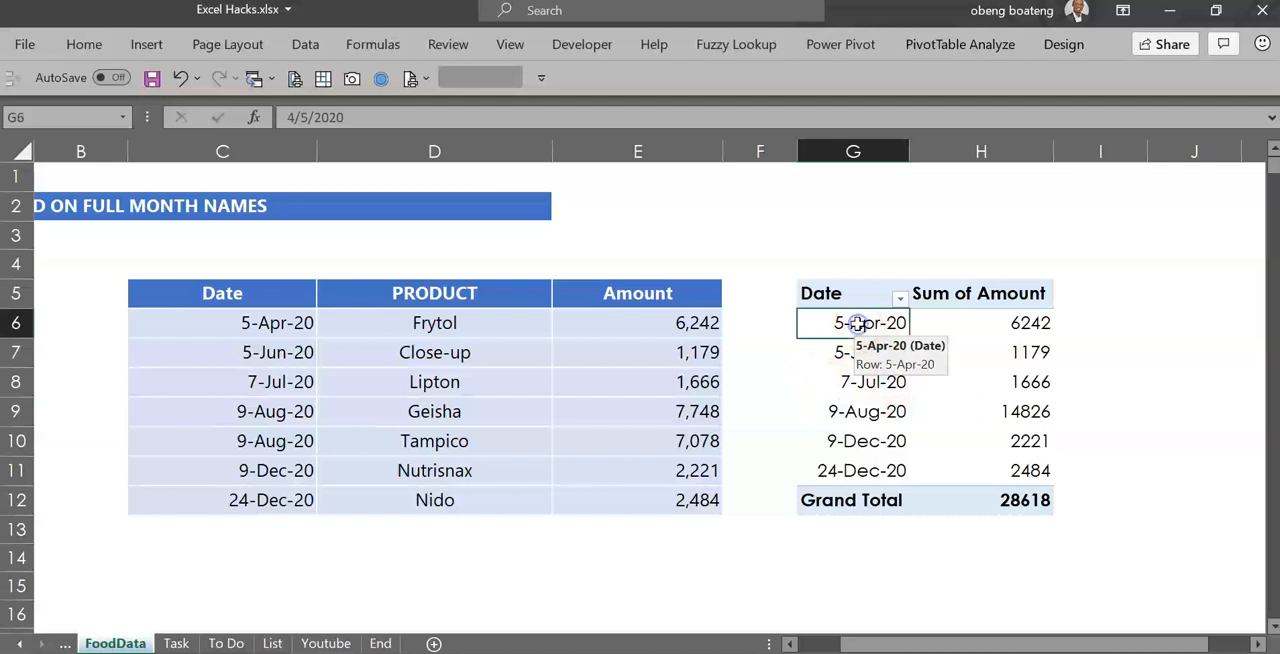
right_click(857, 323)
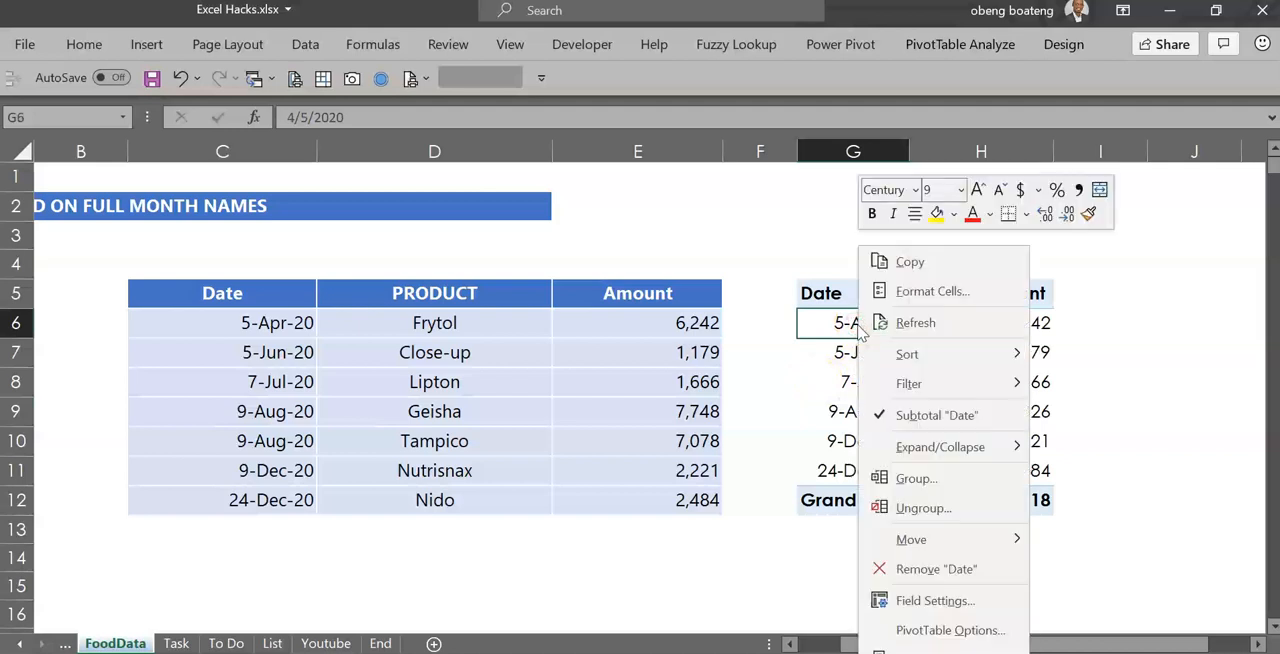
left_click(913, 478)
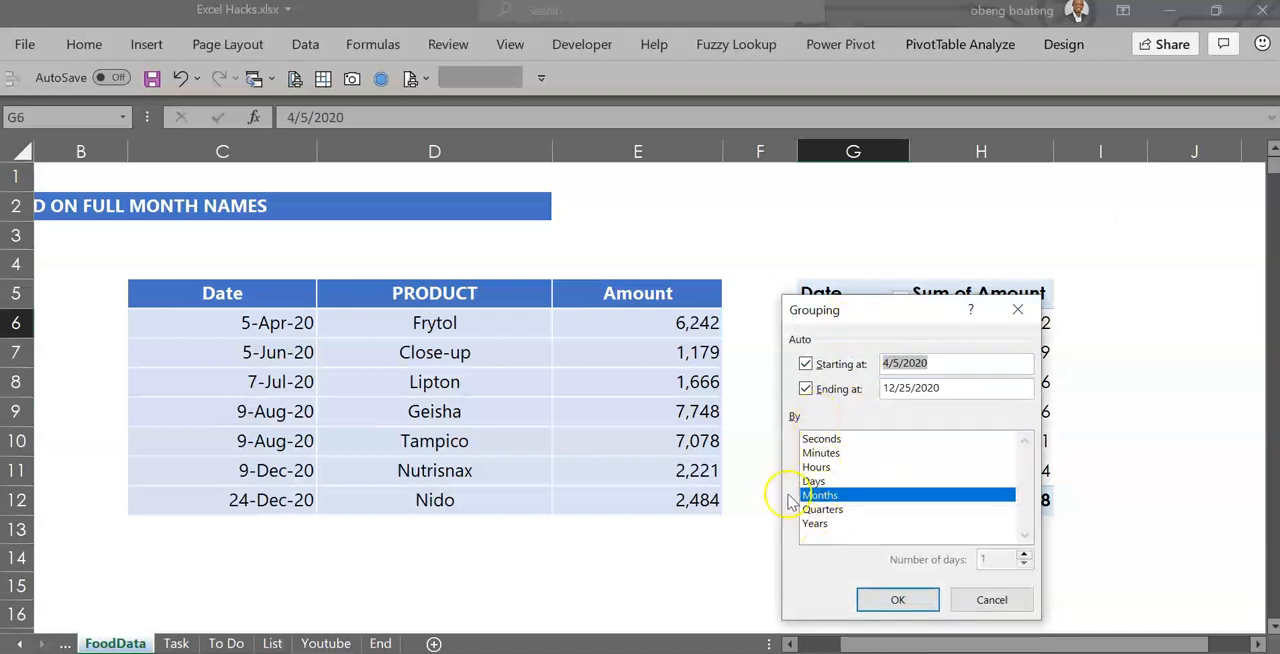
left_click(872, 597)
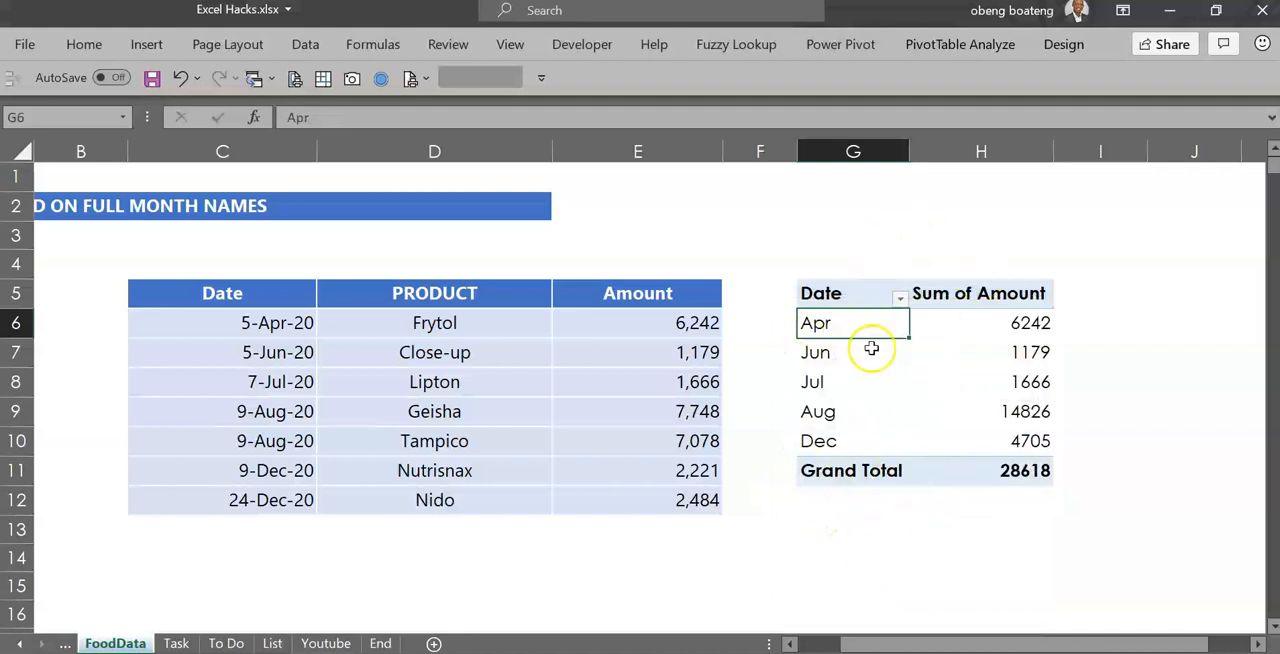
Enter the full month name April in cell G14, below the pivot table
left_click(911, 512)
key("Down")
key("Down")
key("Down")
key("Left")
key("Left")
key("Up")
key("Right")
type("A")
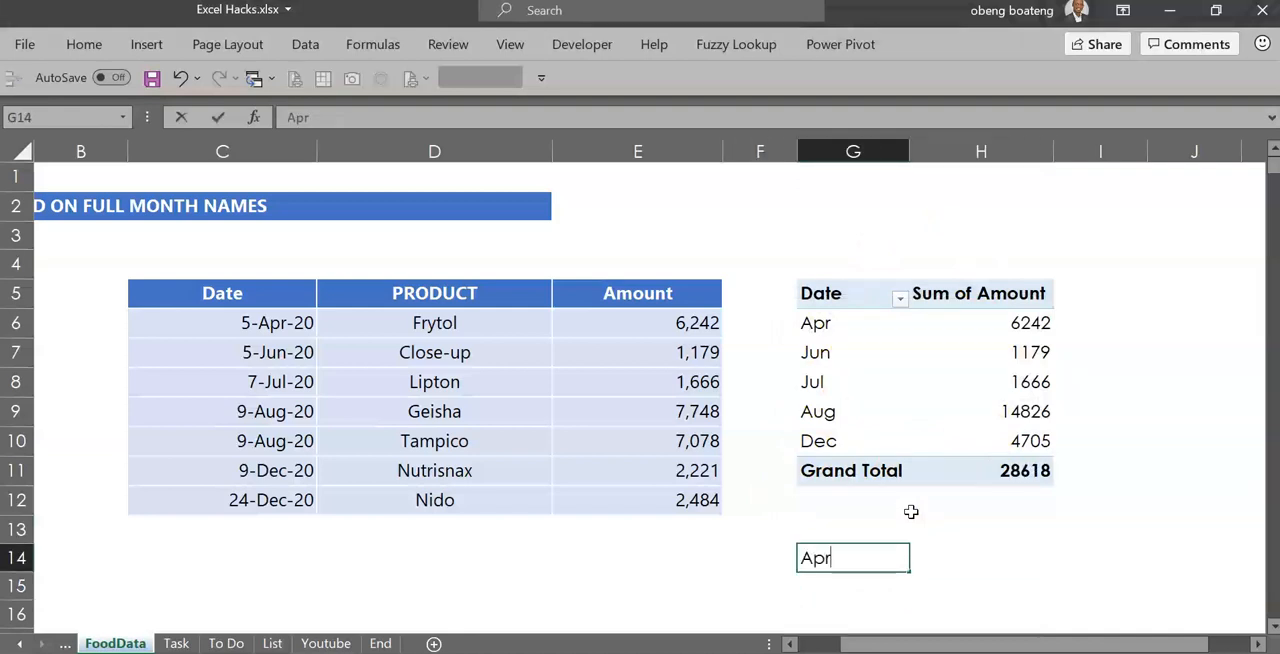
type("pril")
key("Return")
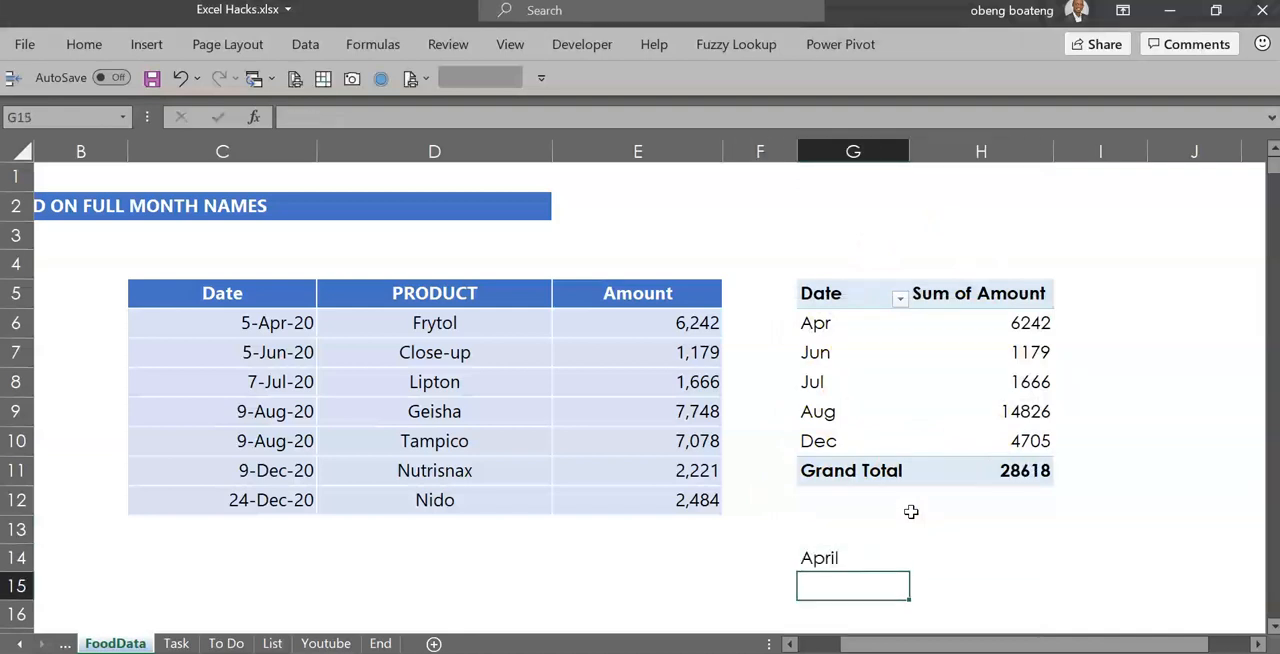
Continue the month list below April with June, July, August and December in cells G15 to G18
type("June")
key("Return")
type("J")
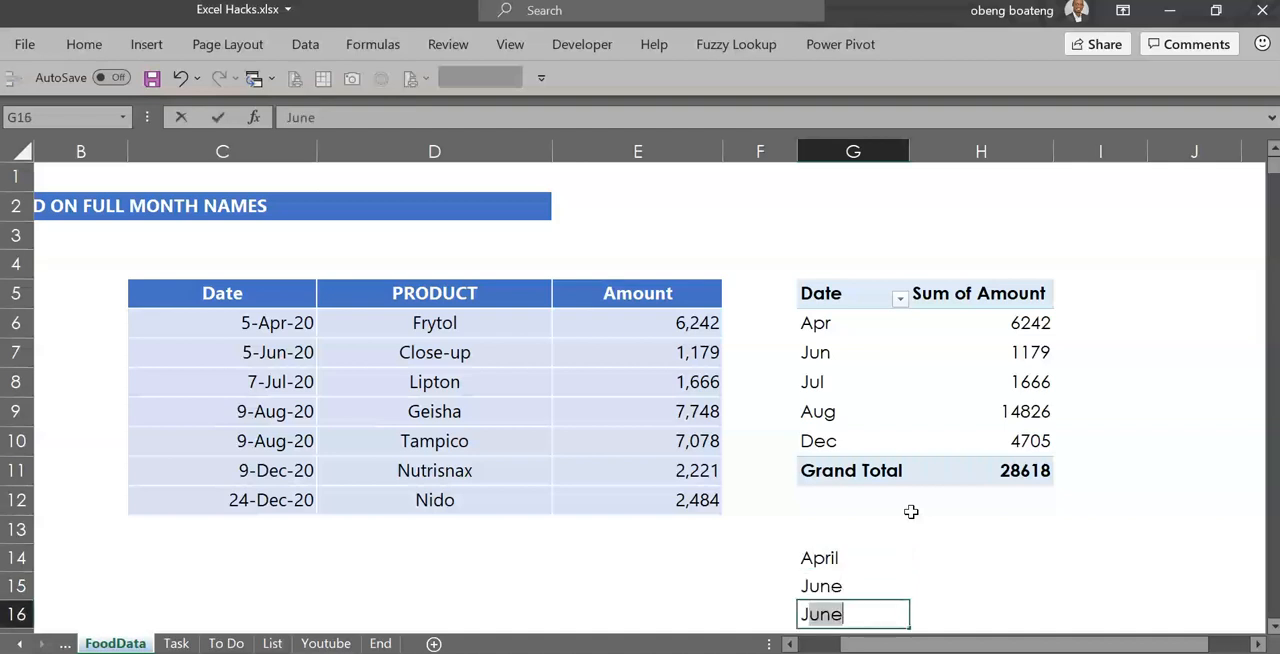
type("ull")
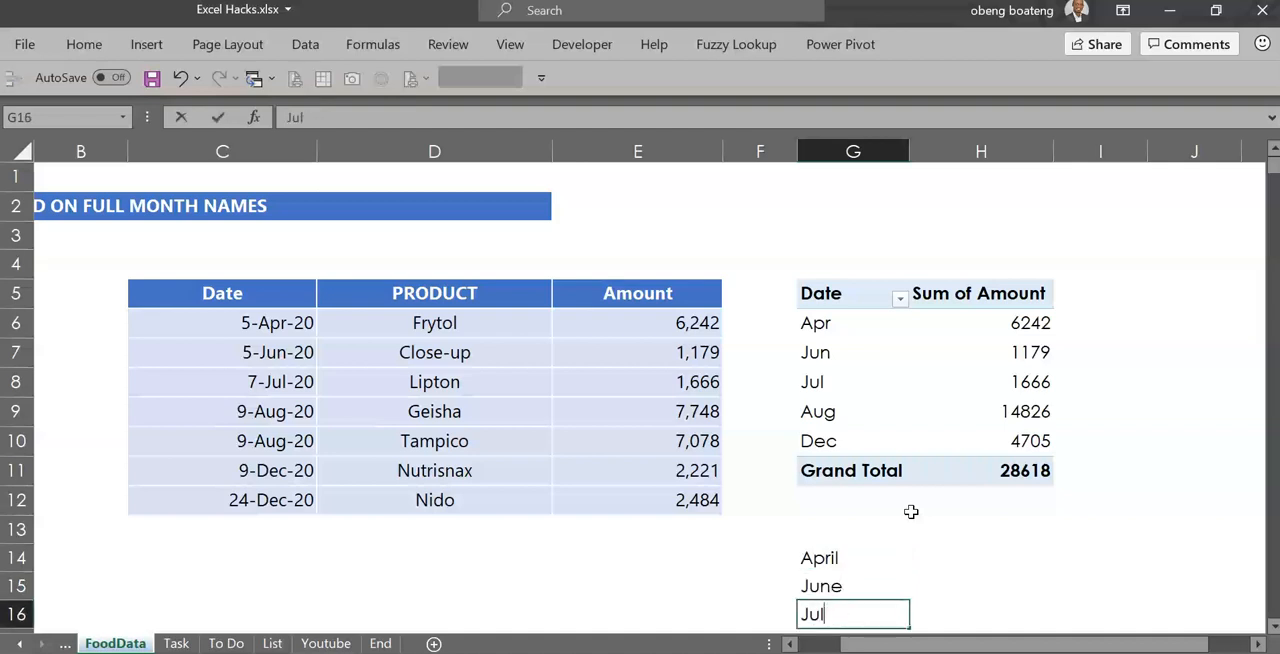
key("Return")
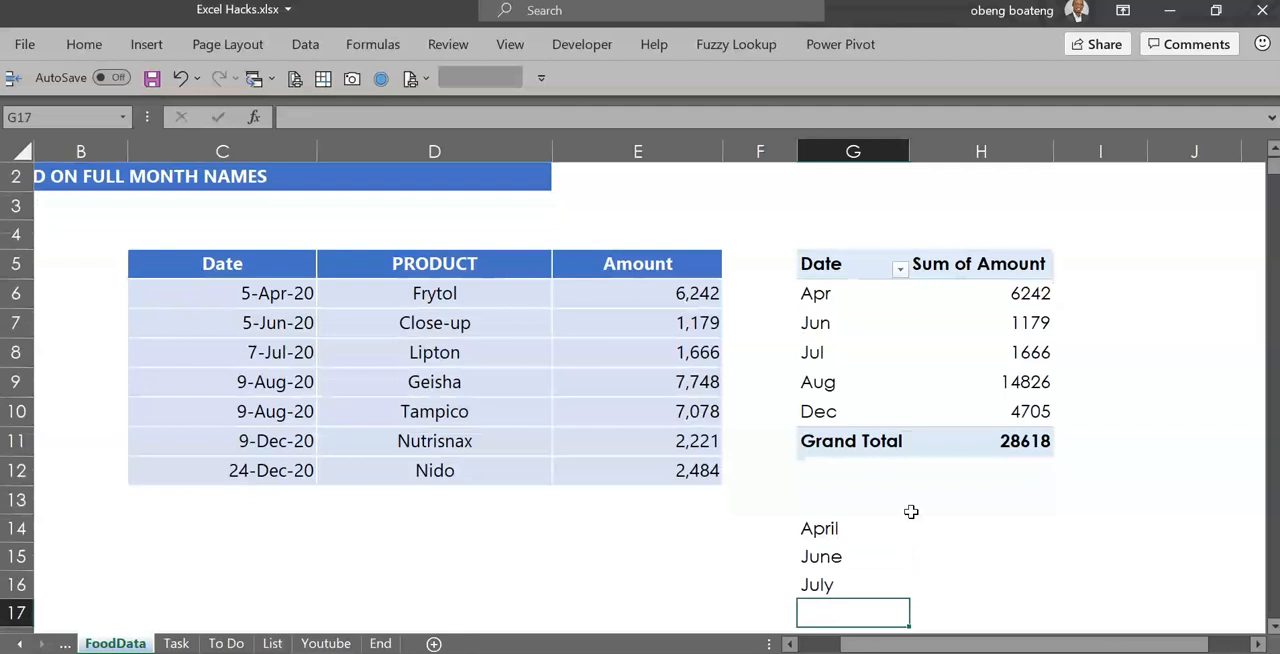
type("Ag")
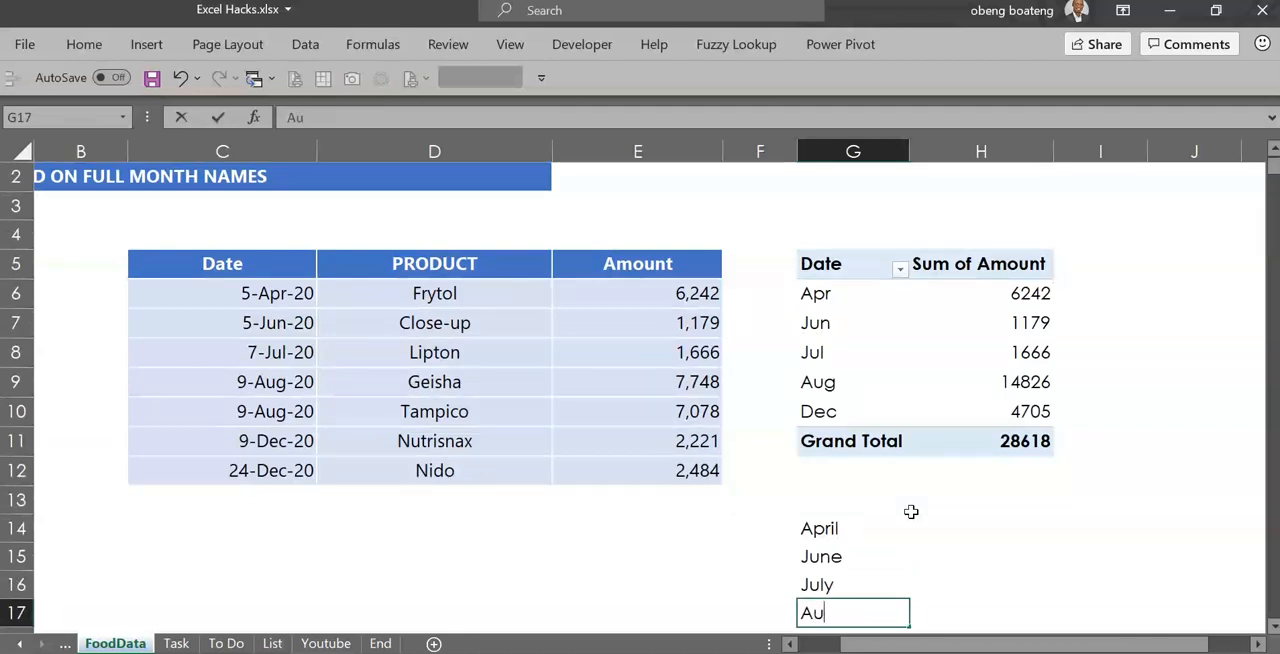
type("gust")
key("Return")
type("Dec")
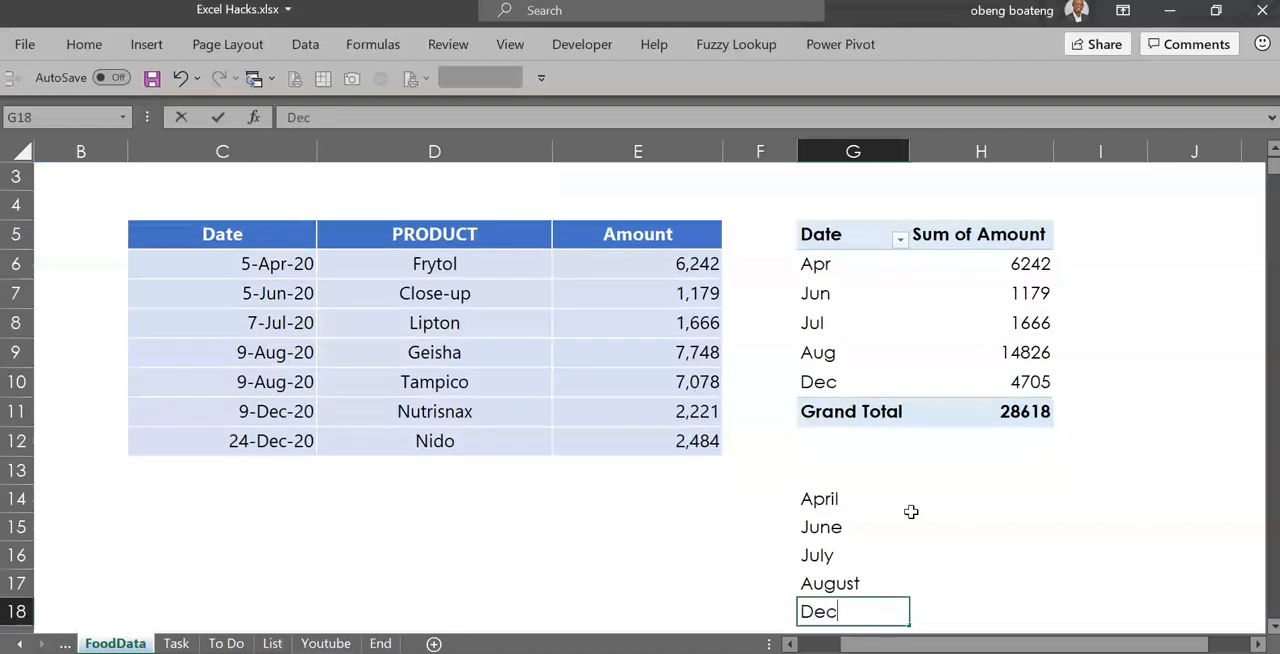
type("ember")
key("Tab")
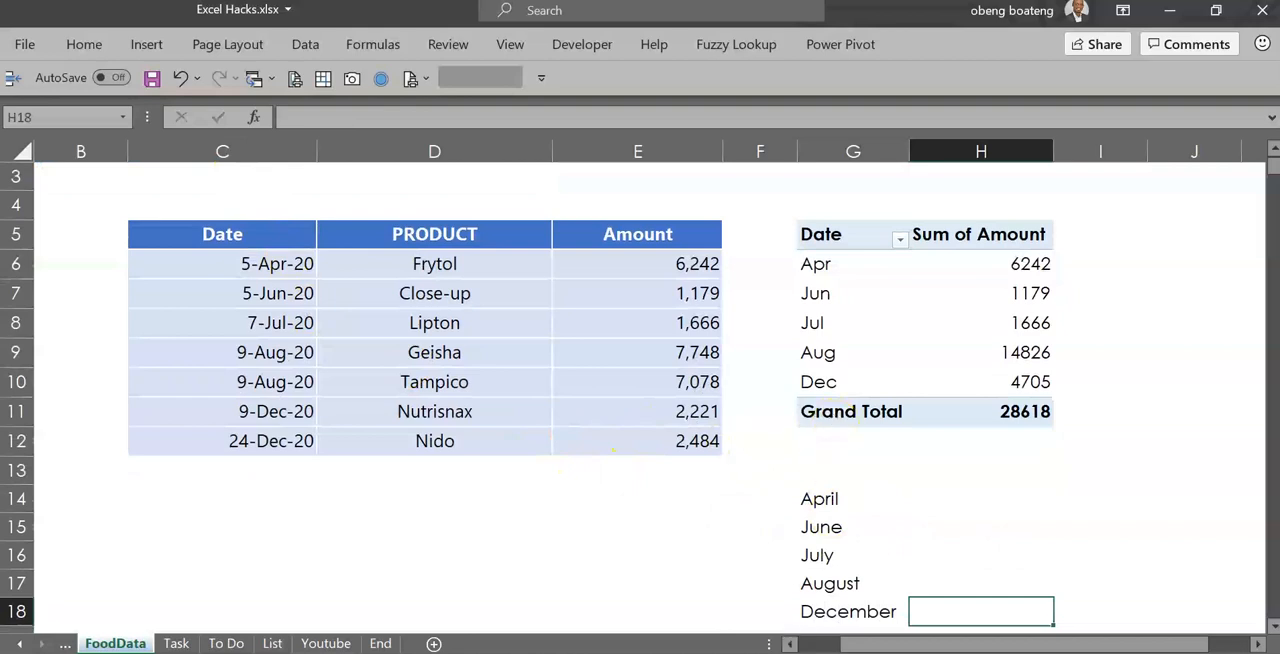
Start a formula in cell H14 beside April with =SUM(IF(MONTH(C6:C12), taking the months from the source table's dates
left_click(1014, 481)
key("Down")
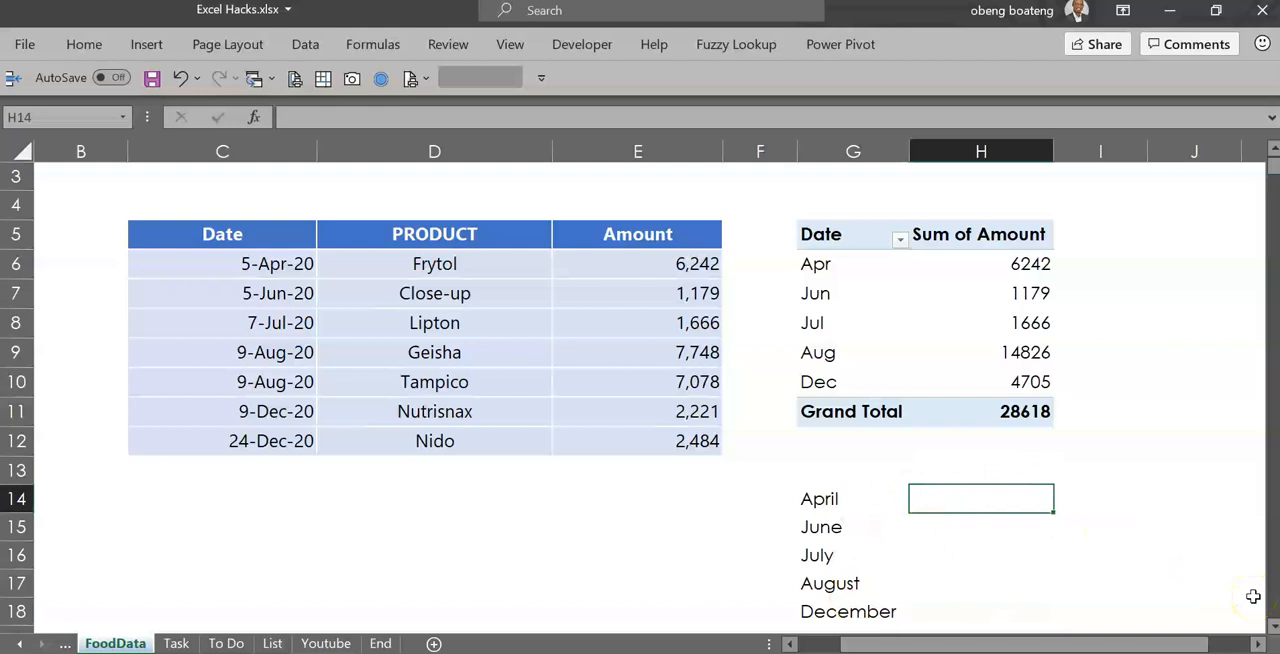
type("=SUM")
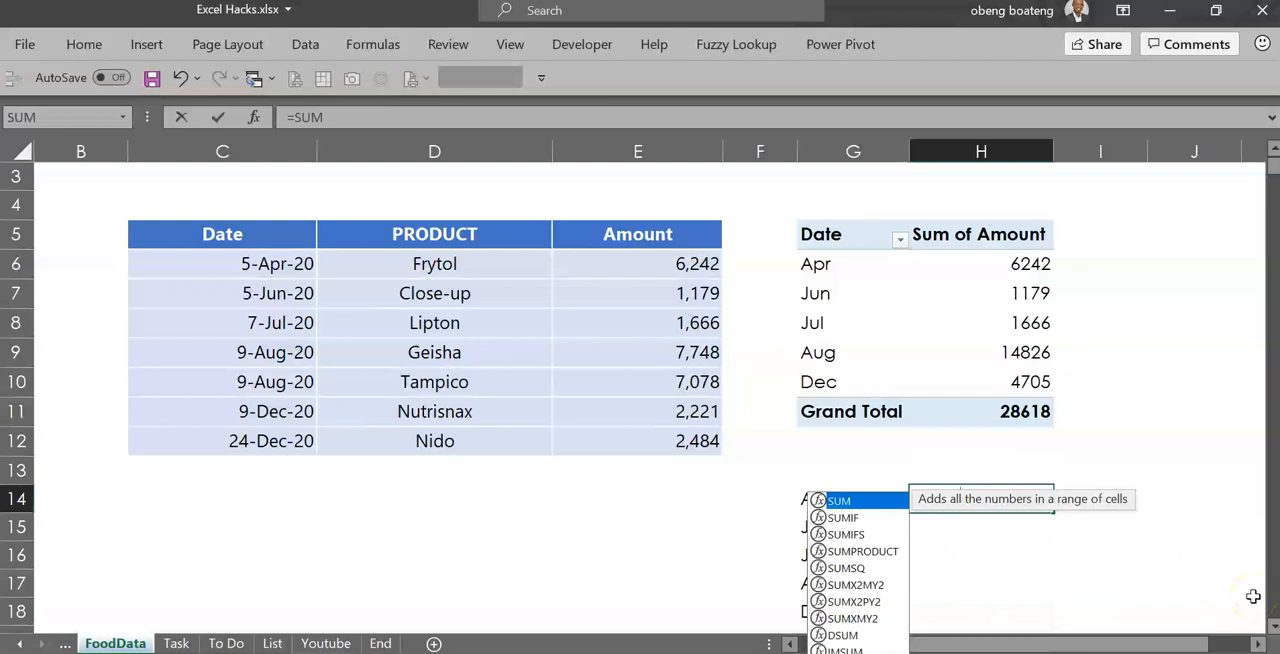
type("(")
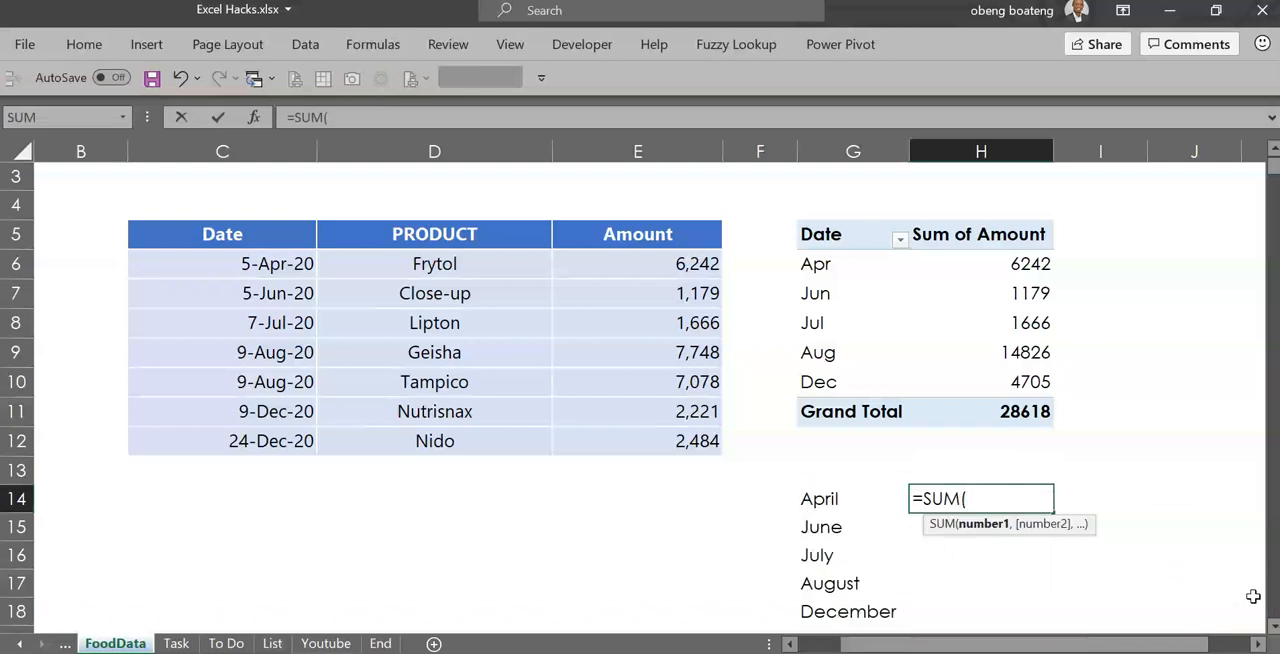
type("IF(")
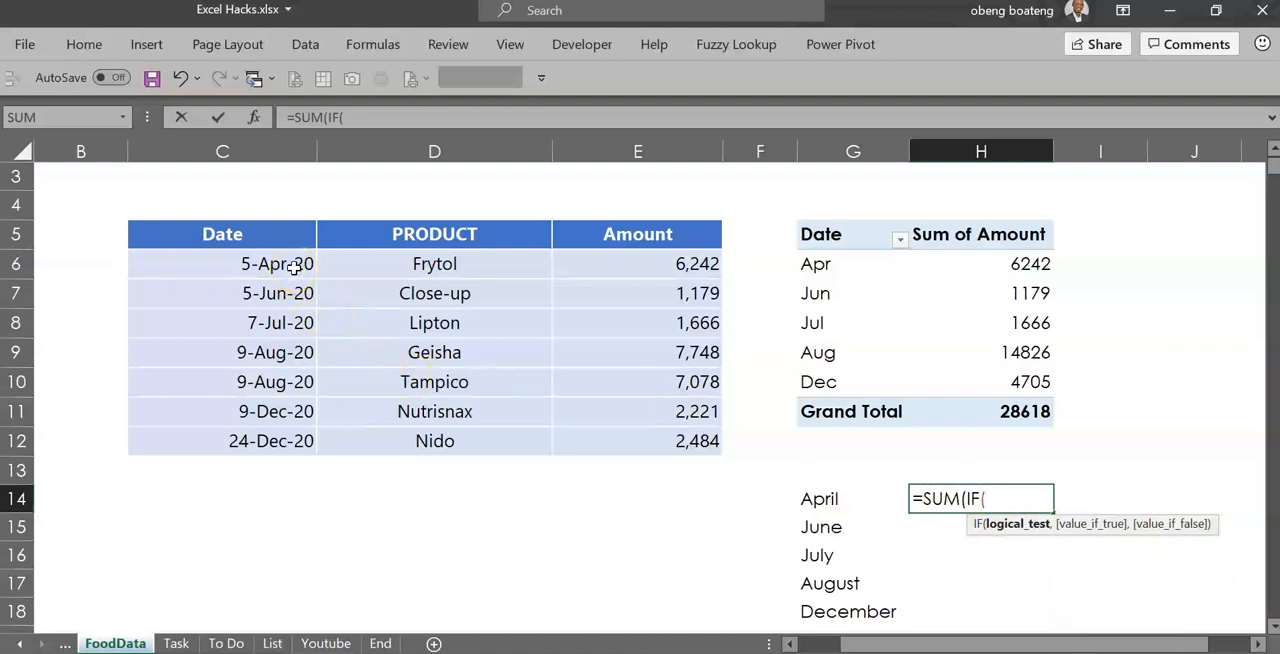
type("MON")
key("Tab")
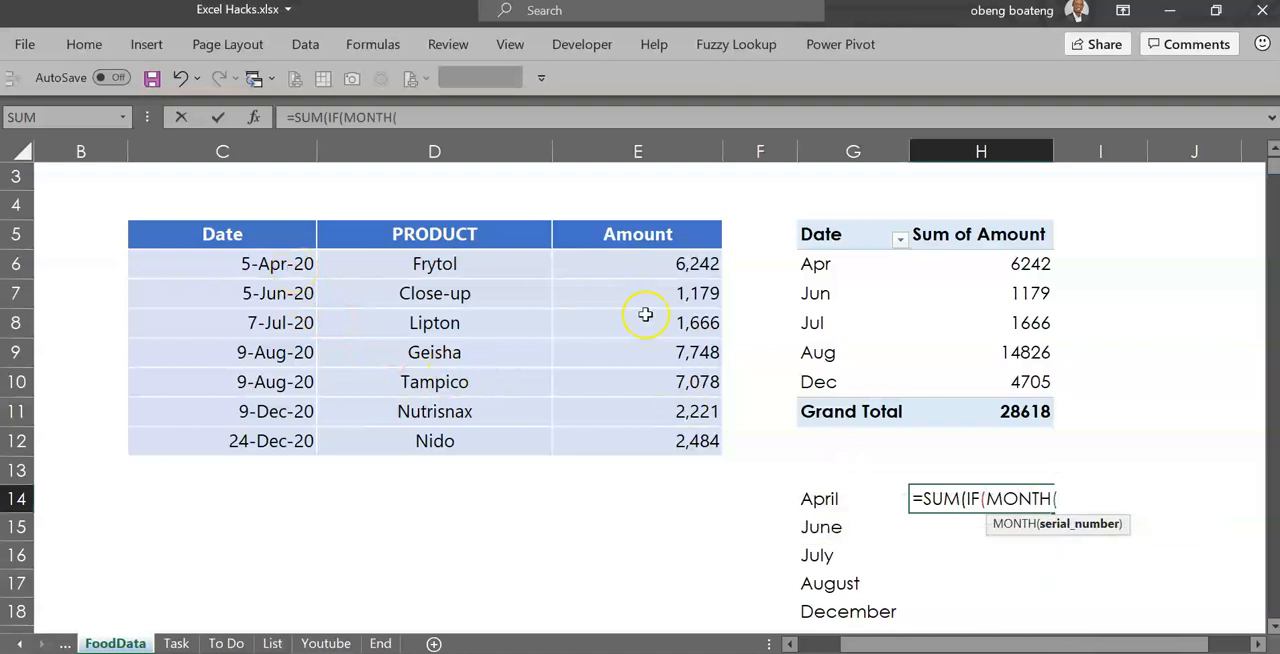
left_click_drag(248, 264, 250, 441)
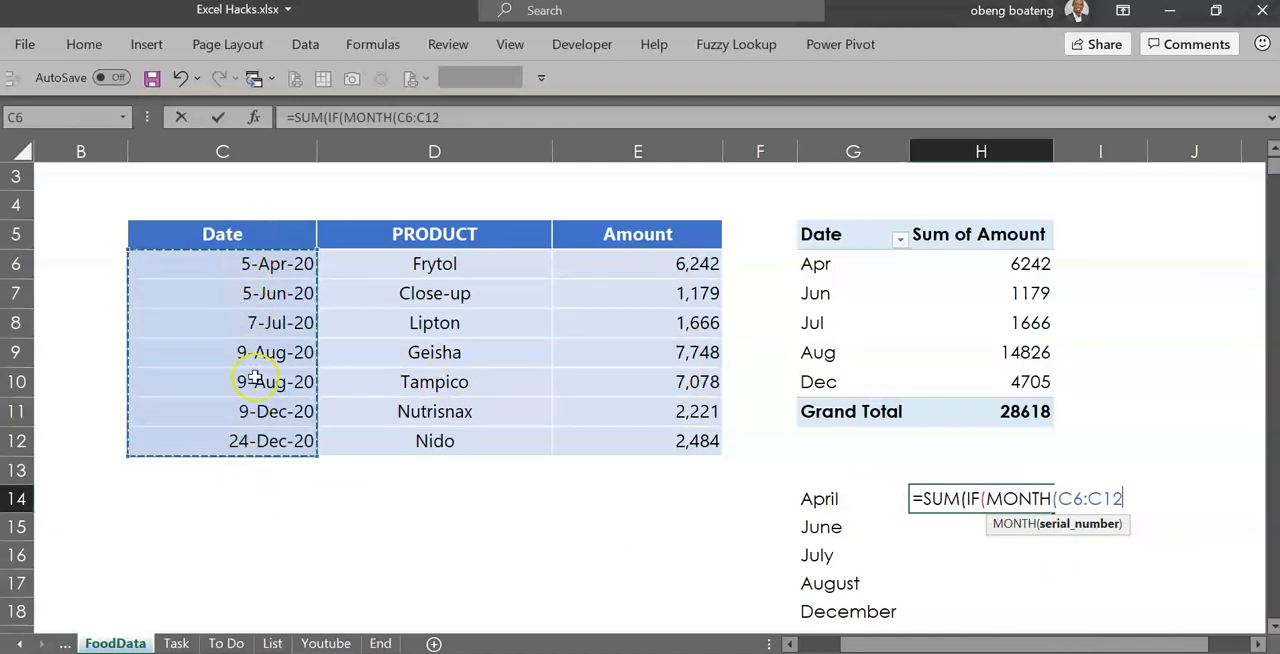
type(")")
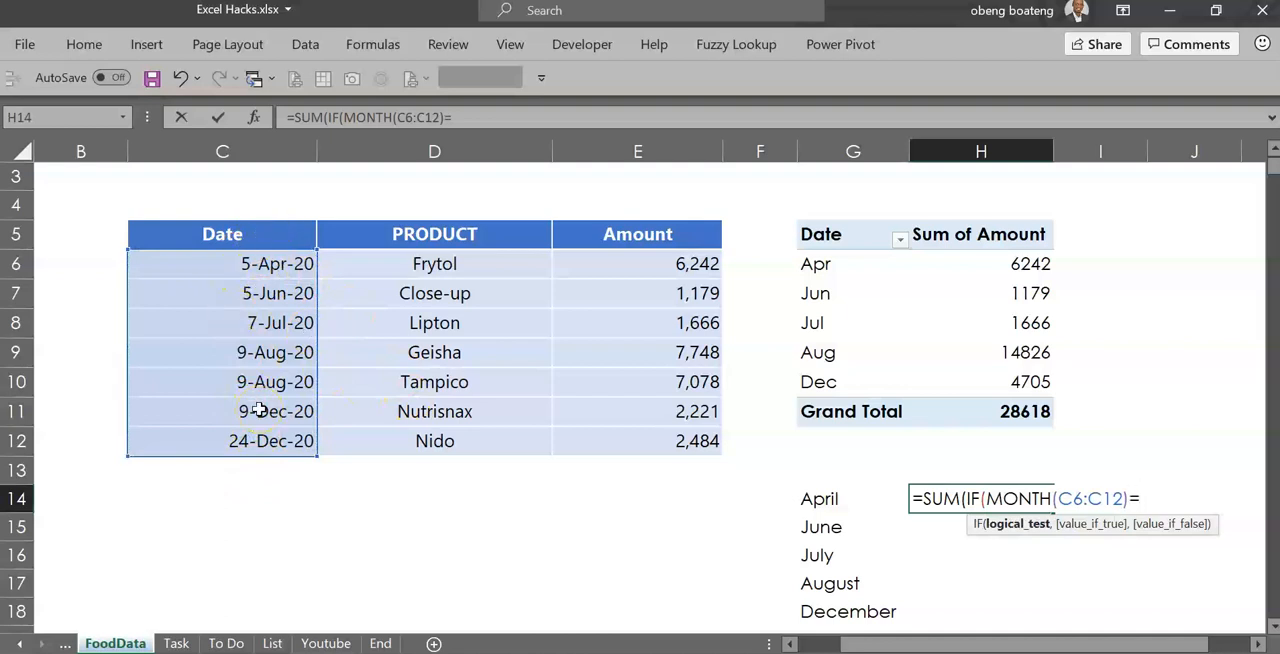
Complete the IF condition in H14 by comparing the date months with =MONTH(G14&1)
type("=MONTH(")
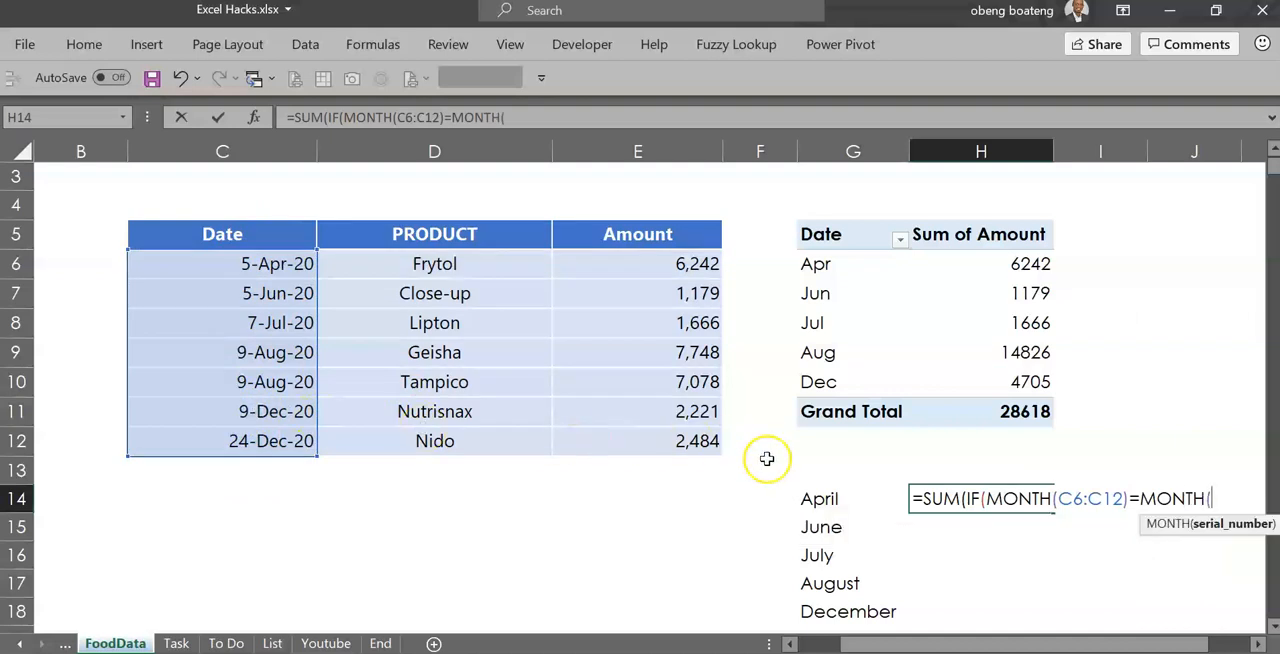
left_click(820, 500)
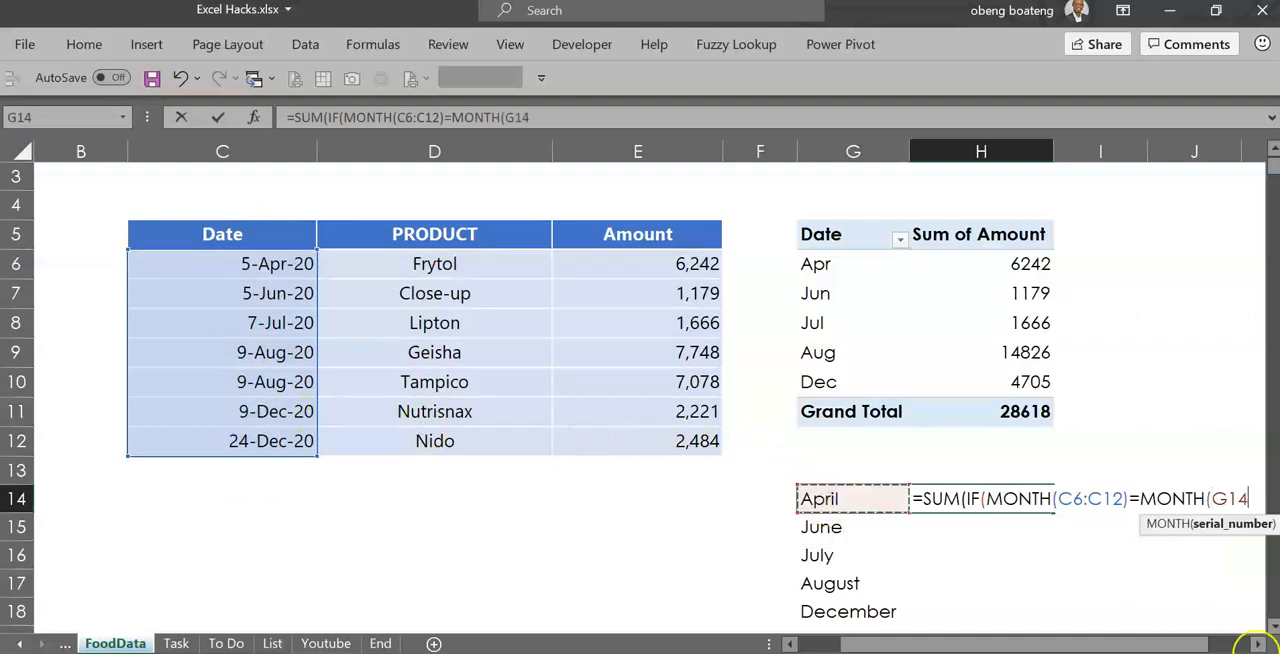
left_click(1257, 644)
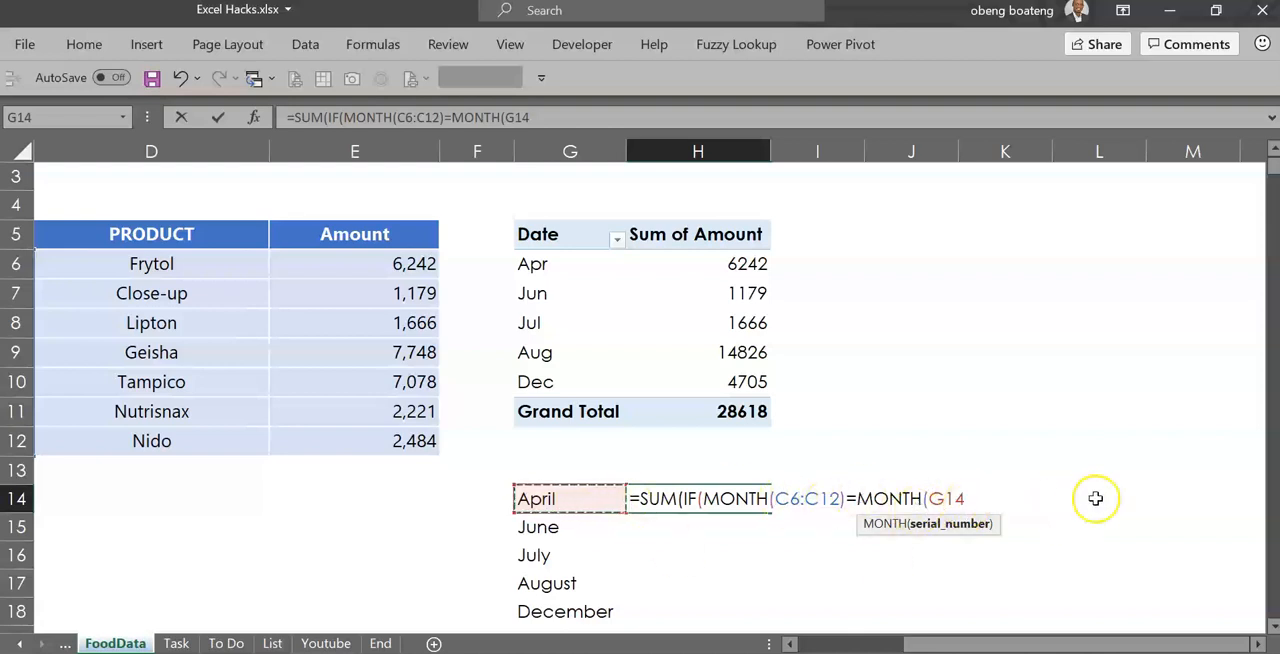
type("&1")
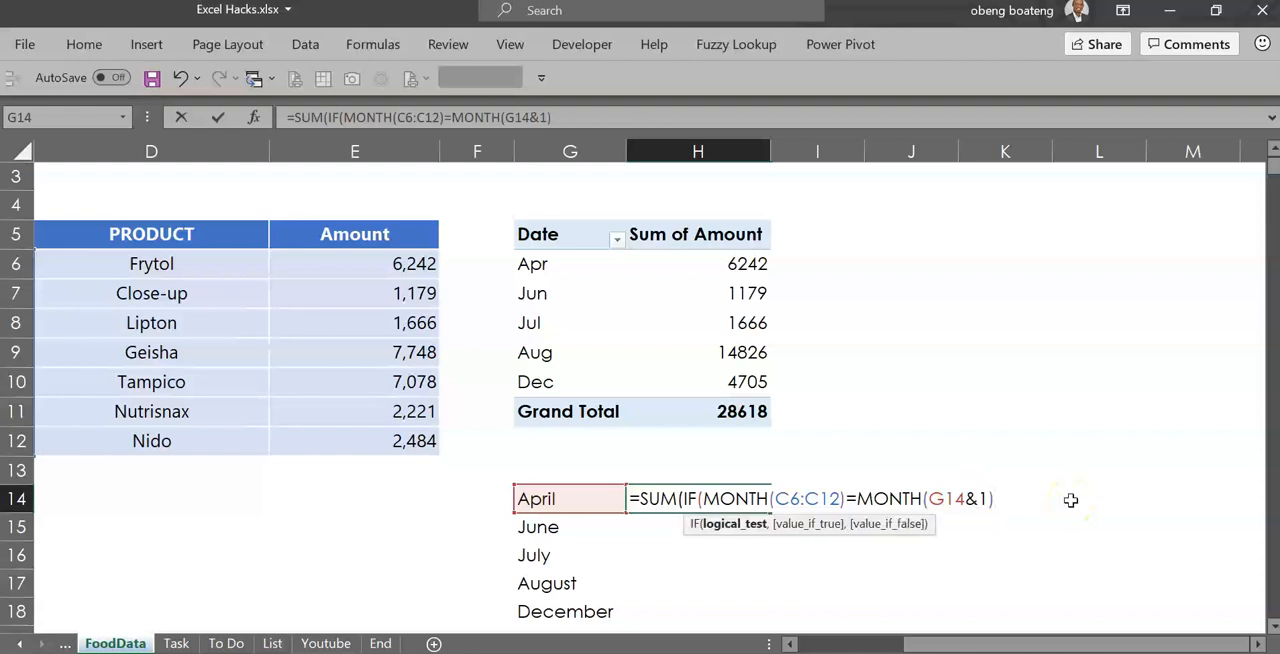
Add the amounts E6:E12 as the IF function's value if true and close both the IF and SUM functions
type(",")
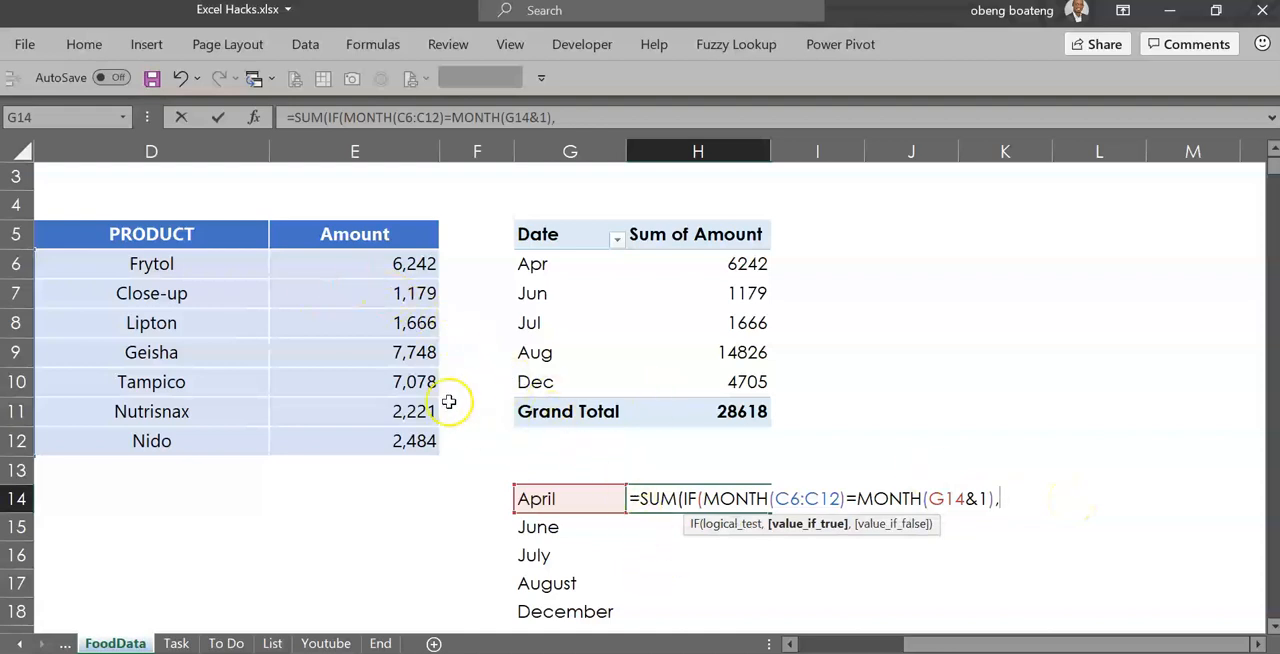
left_click_drag(391, 277, 403, 443)
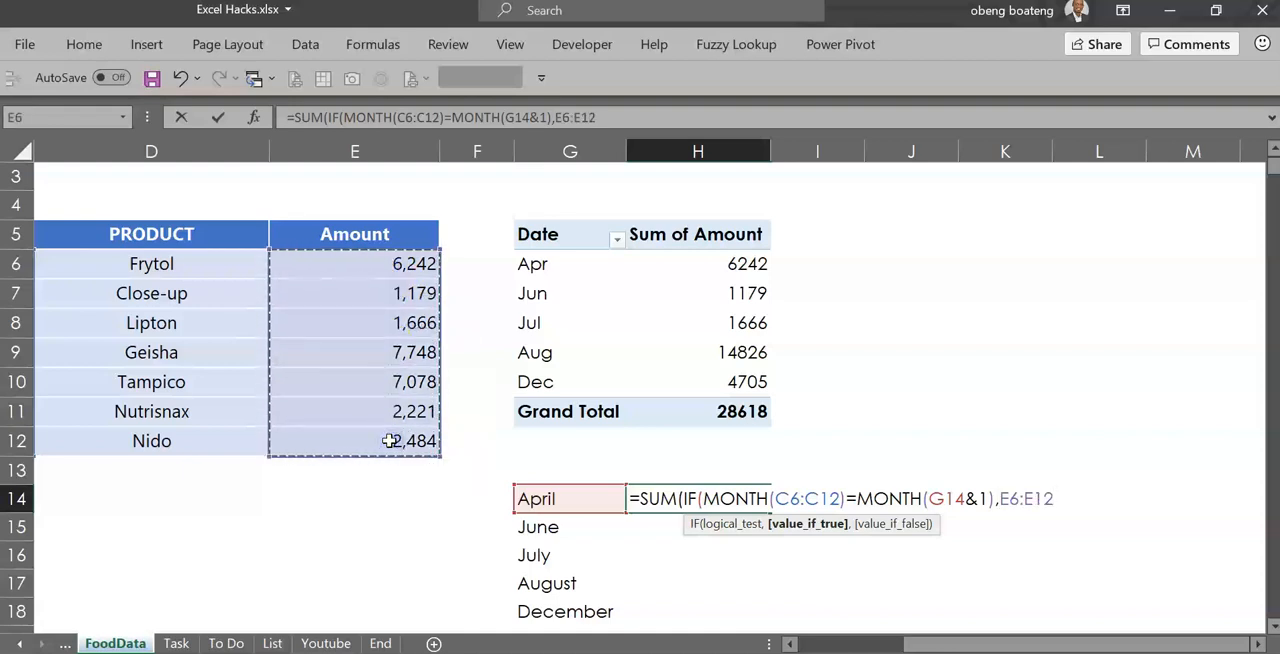
type(")")
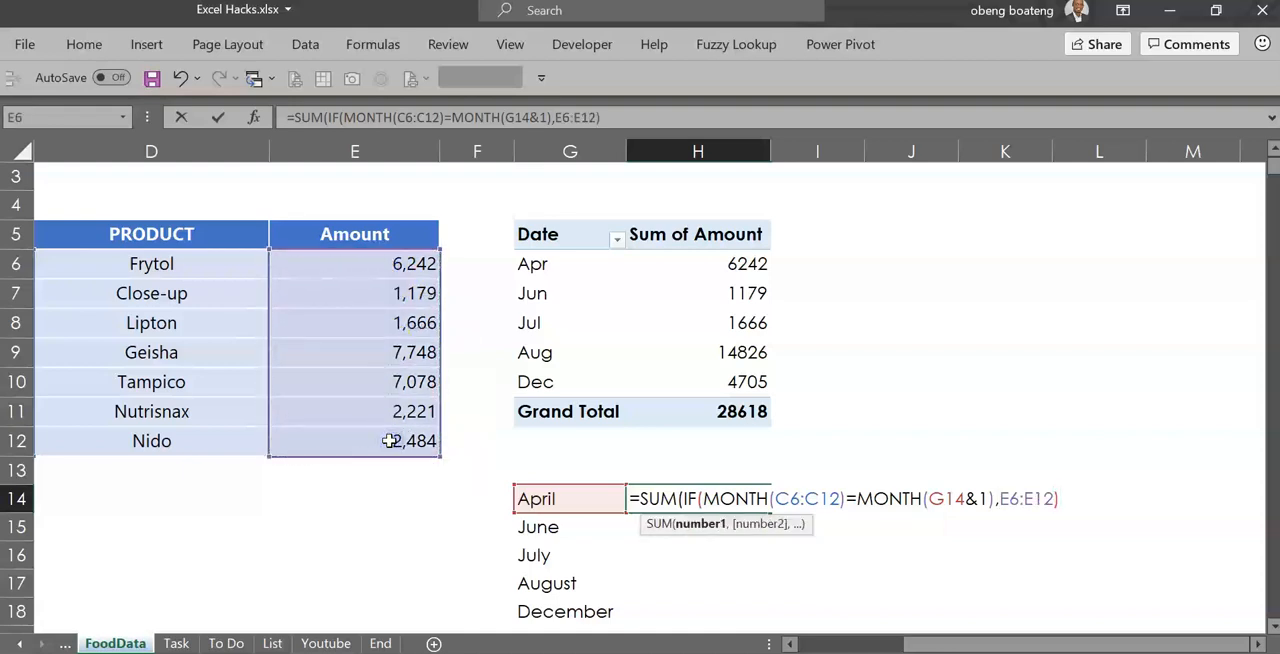
type(")")
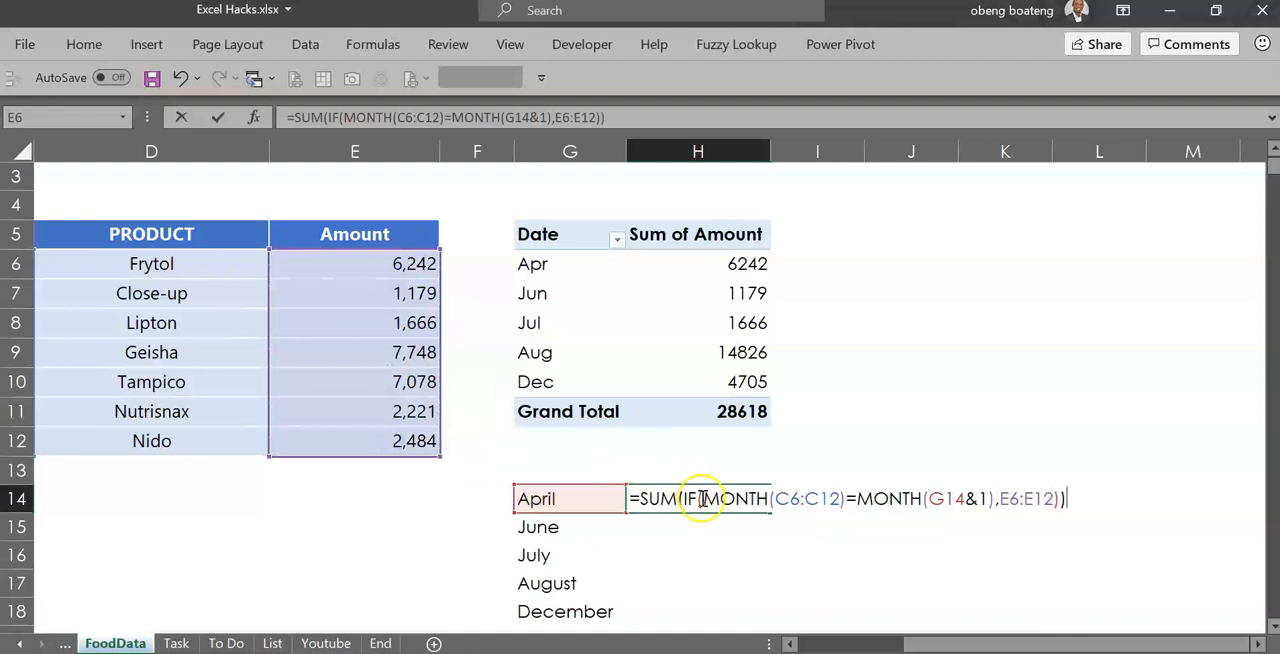
Make the ranges absolute as $C$6:$C$12 and $E$6:$E$12, and enter the H14 formula as an array formula
left_click(840, 498)
left_click_drag(840, 498, 776, 500)
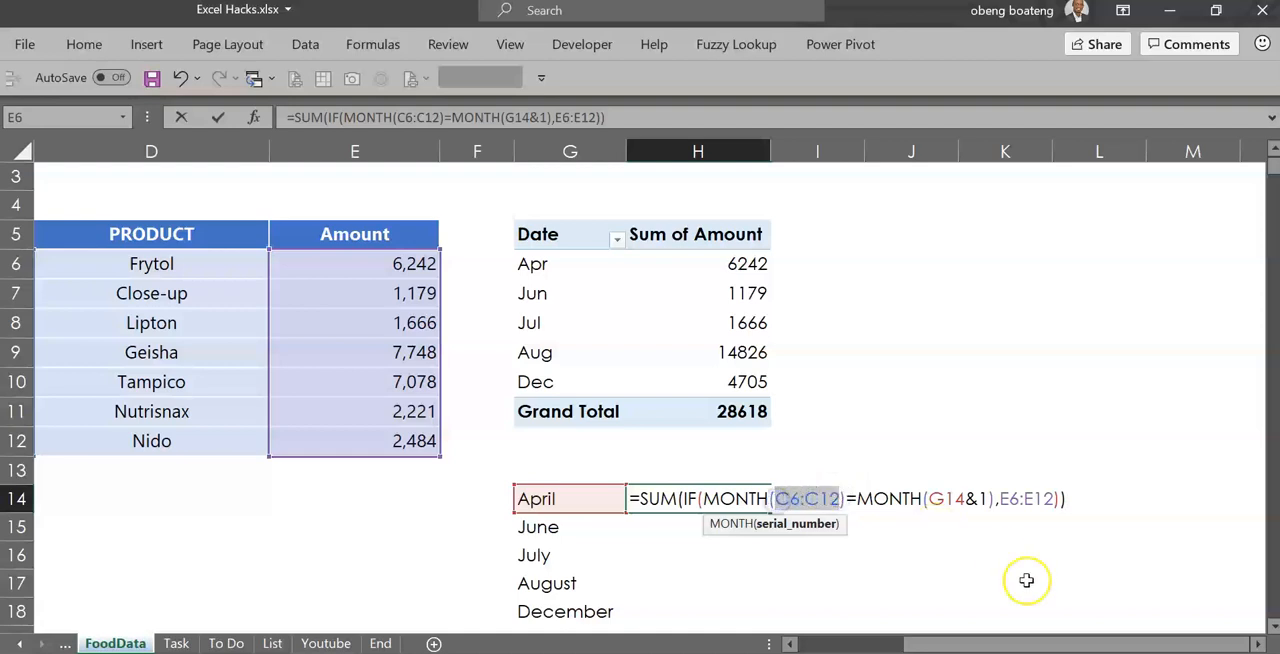
key("F4")
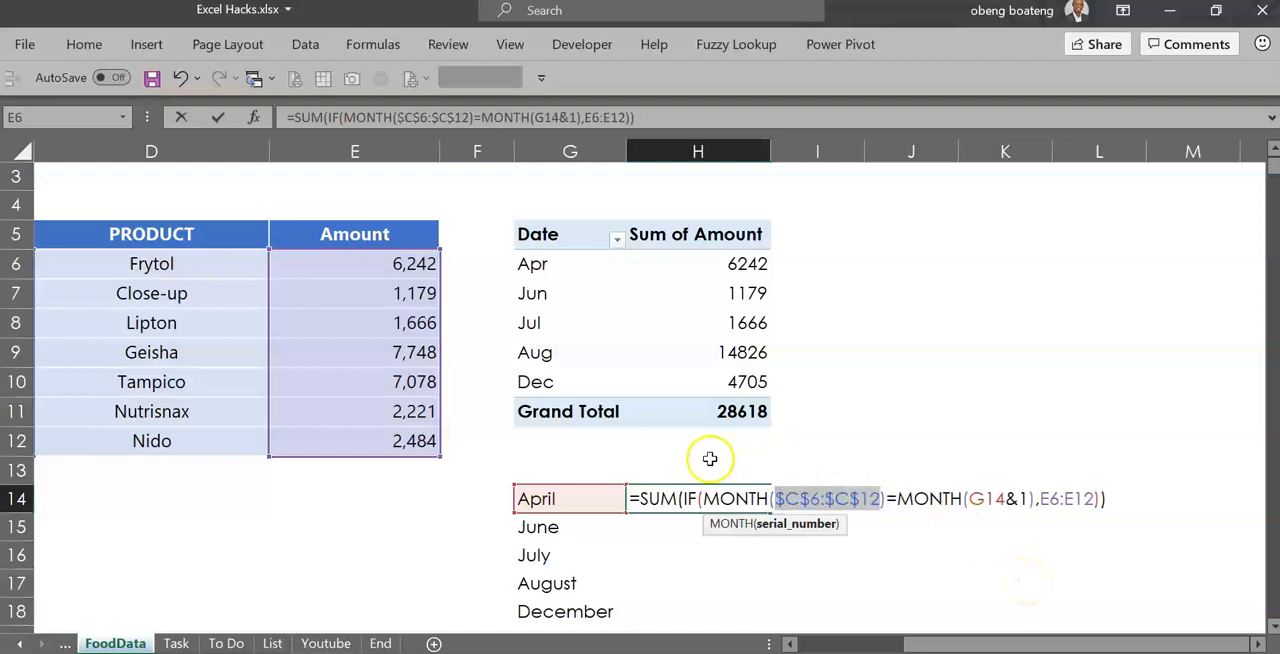
left_click_drag(1097, 499, 1042, 508)
key("F4")
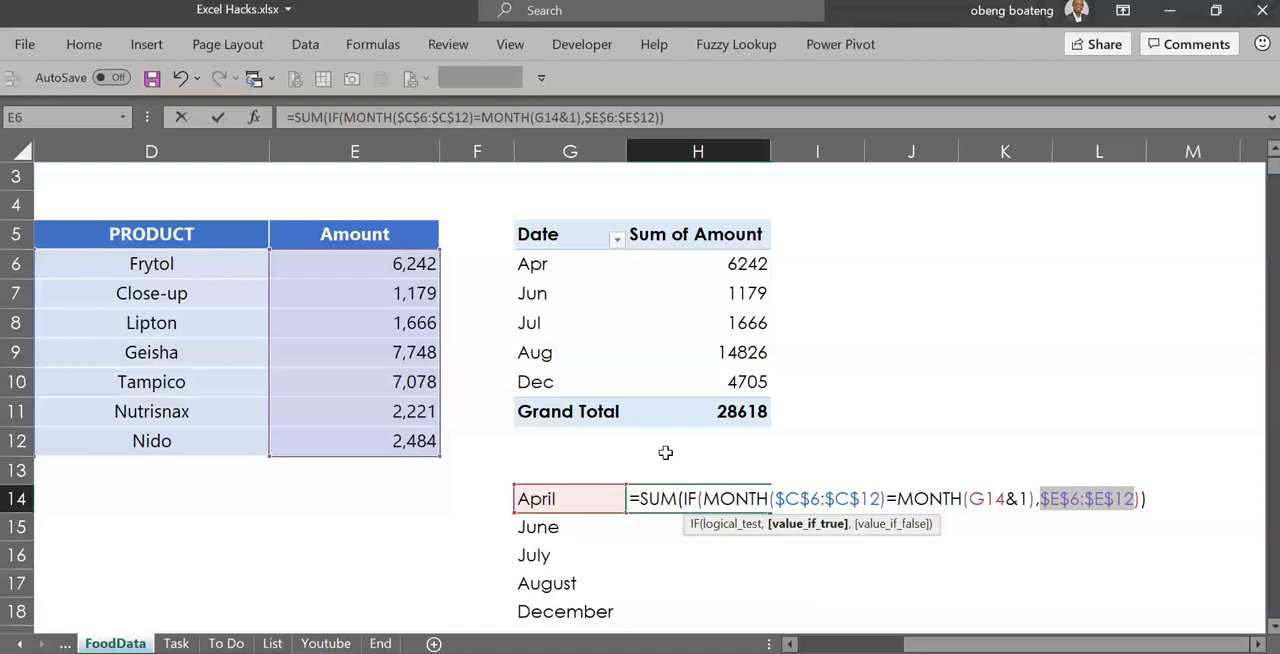
key("ctrl+shift+Return")
Fill the array formula from H14 down to H18 for the remaining months
left_click(753, 492)
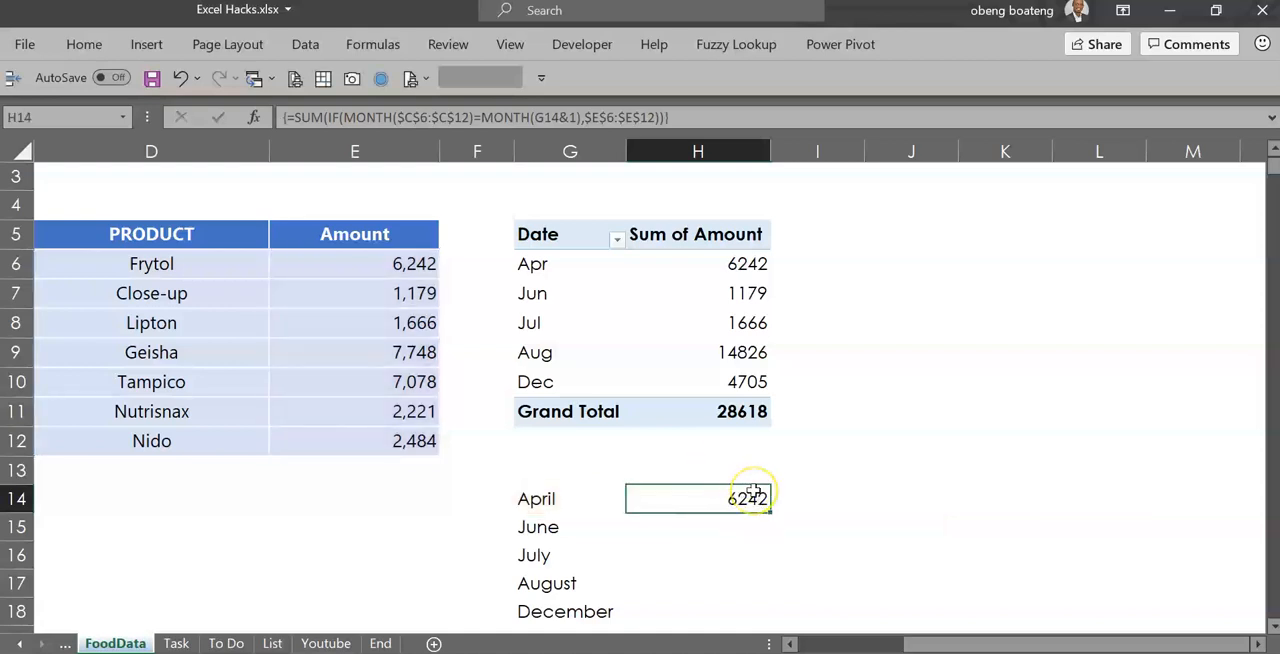
key("shift+Down")
key("shift+Down")
key("shift+Down")
key("shift+Down")
key("ctrl+d")
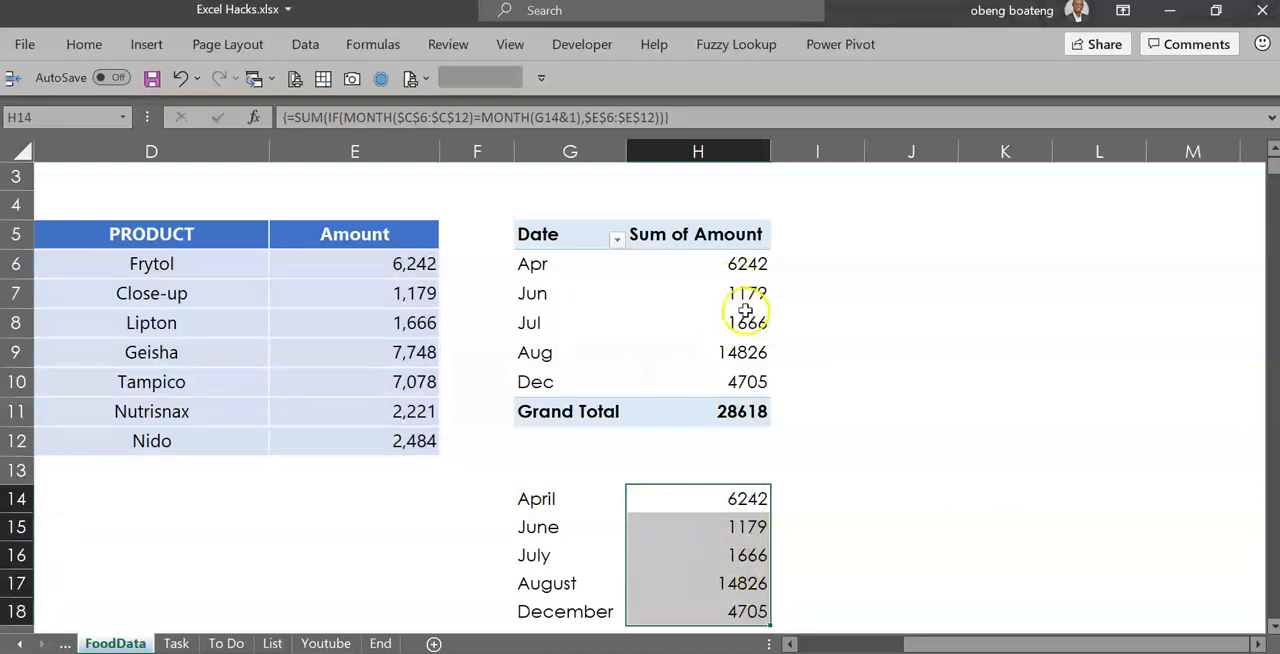
Compare the formula results with the pivot table's monthly sums and review the array formula in H14
left_click(744, 313)
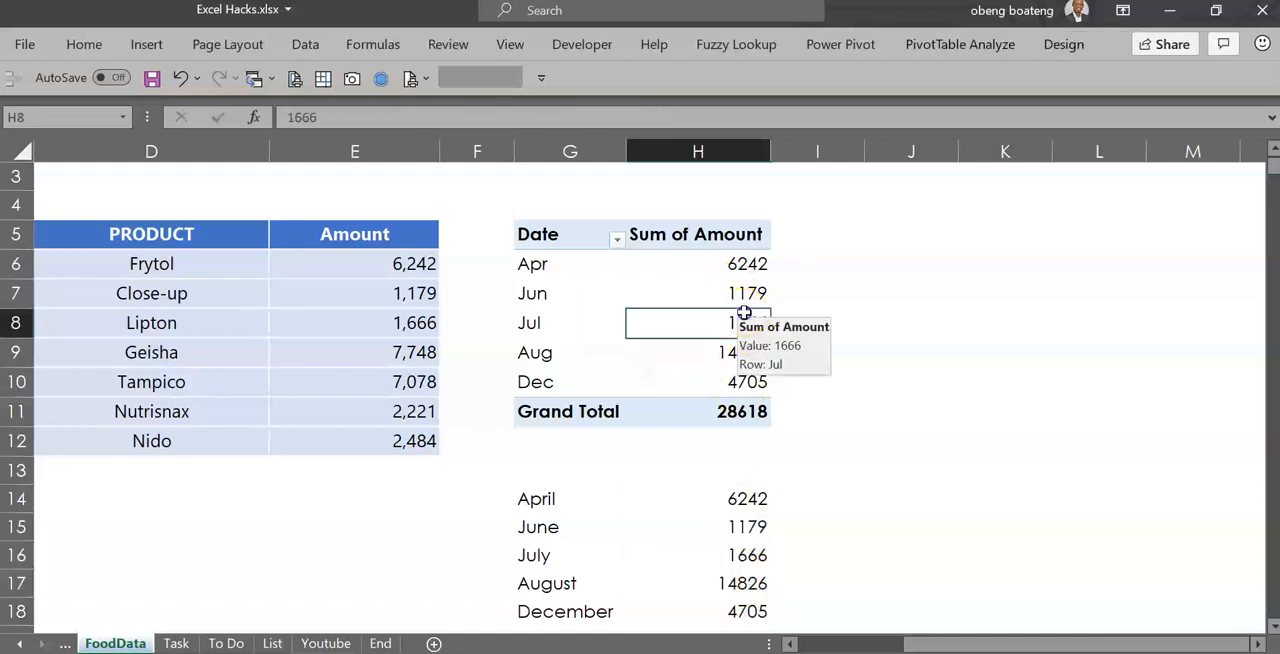
left_click(689, 527)
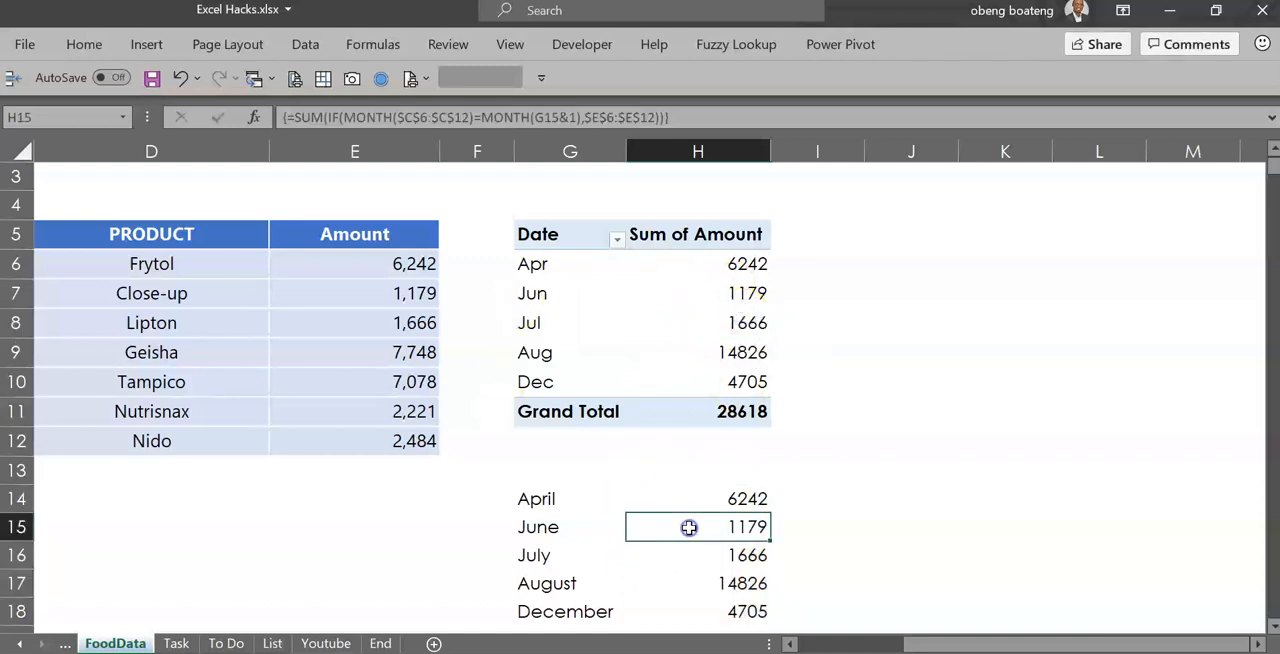
left_click(580, 522)
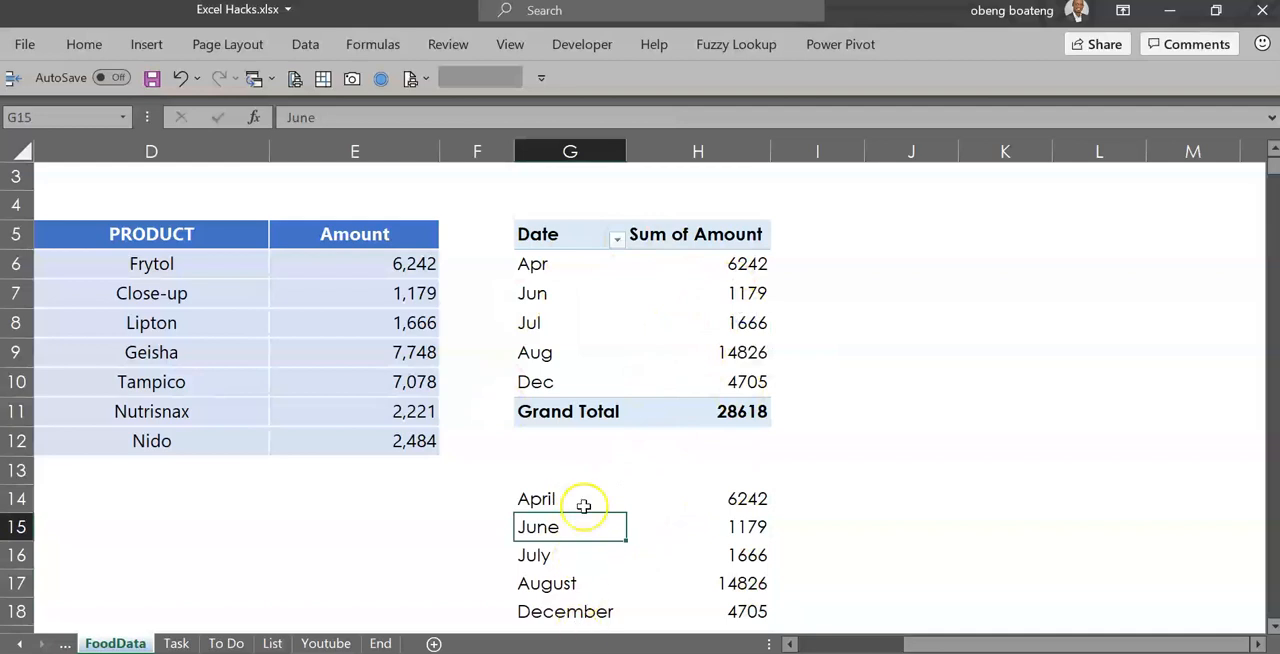
double_click(730, 500)
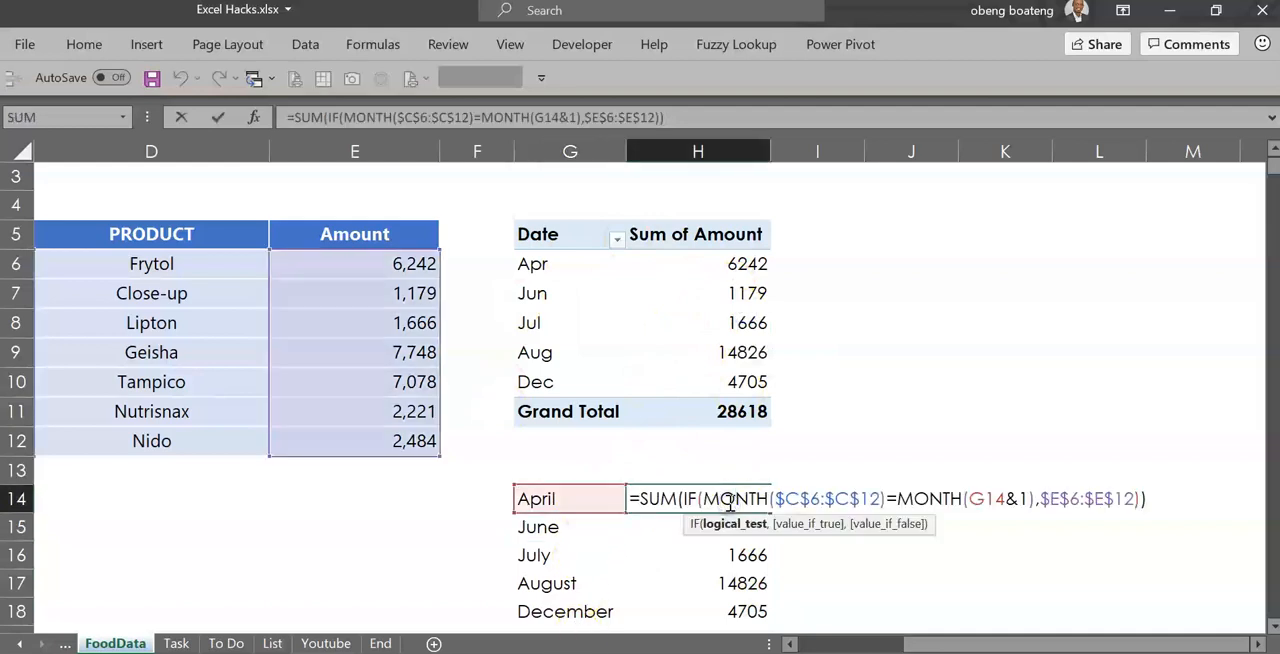
key("ctrl+shift+Return")
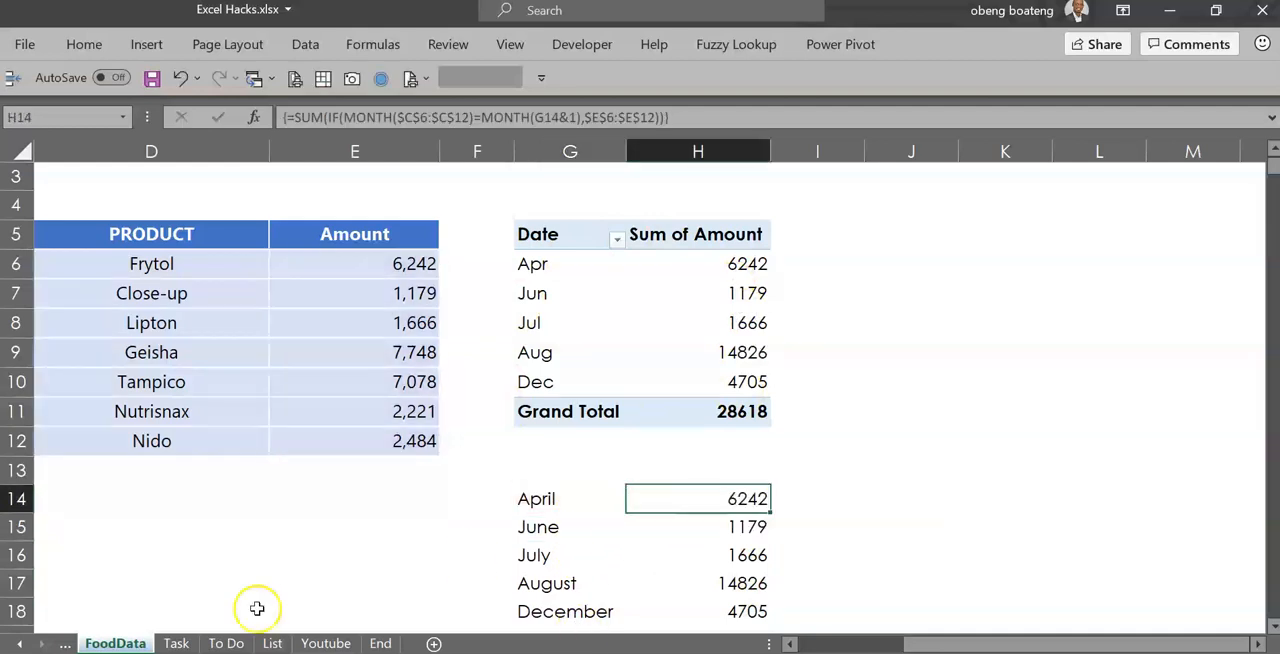